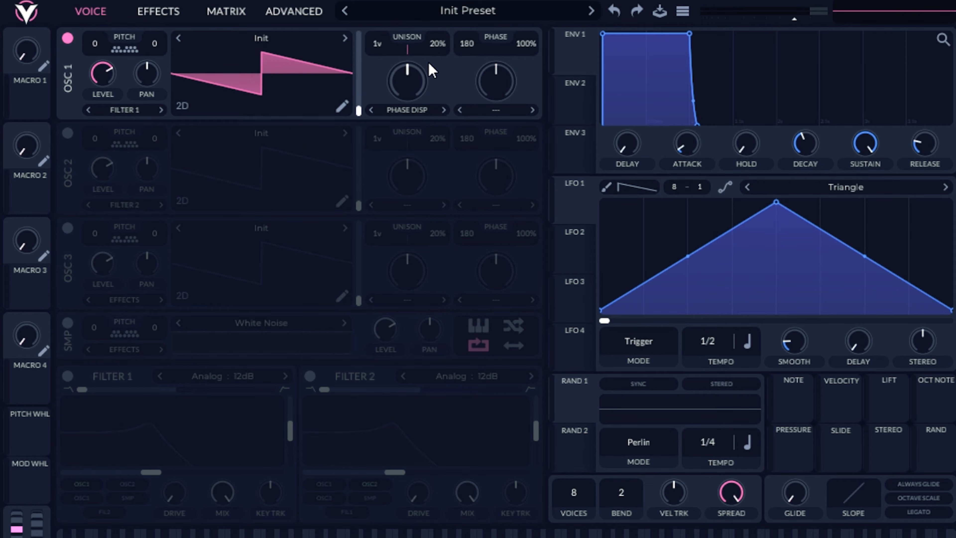
# Switch oscillator 1's spectral morph from Phase Disperse to Spectral Filter and lower its amount to the minimum.
pyautogui.moveTo(428, 61); pyautogui.dragTo(448, 70)
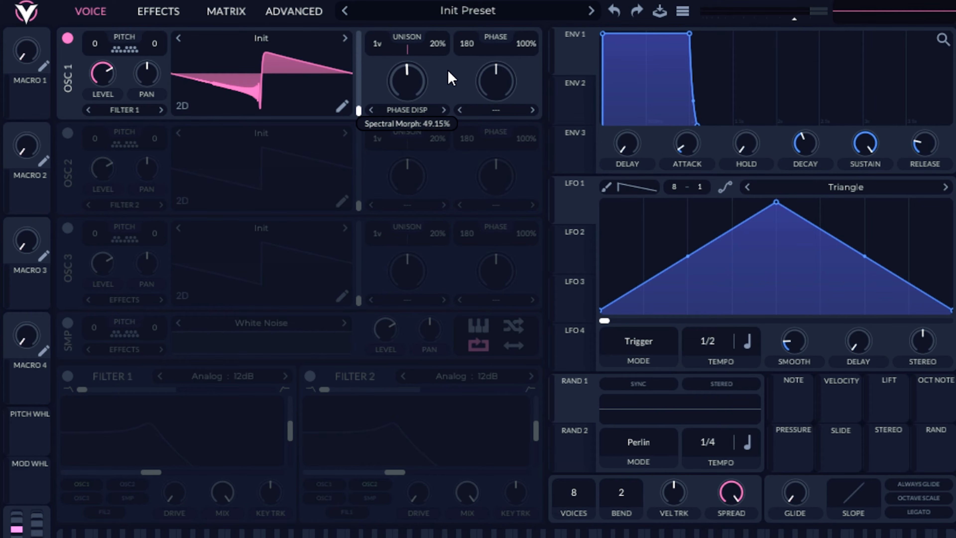
pyautogui.click(416, 113)
pyautogui.click(454, 331)
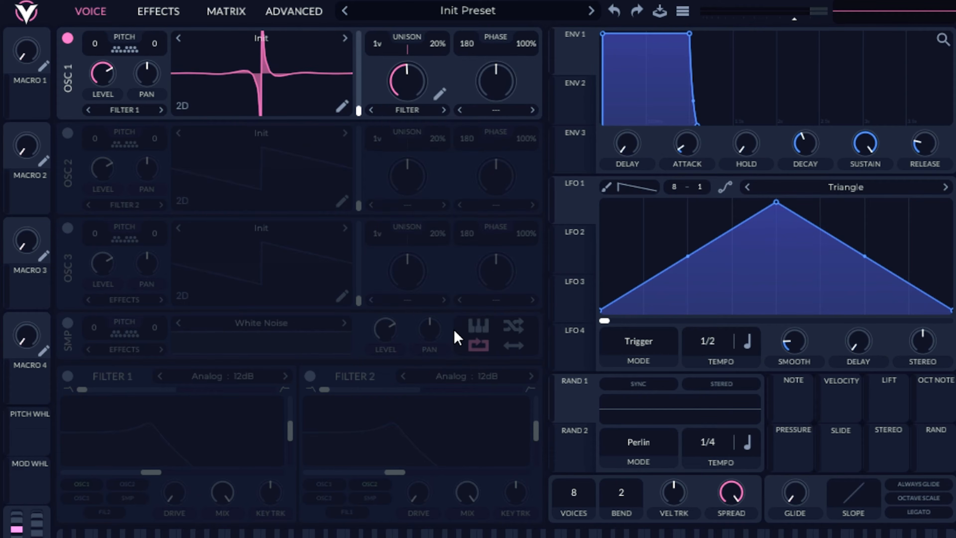
pyautogui.moveTo(415, 76); pyautogui.dragTo(394, 150)
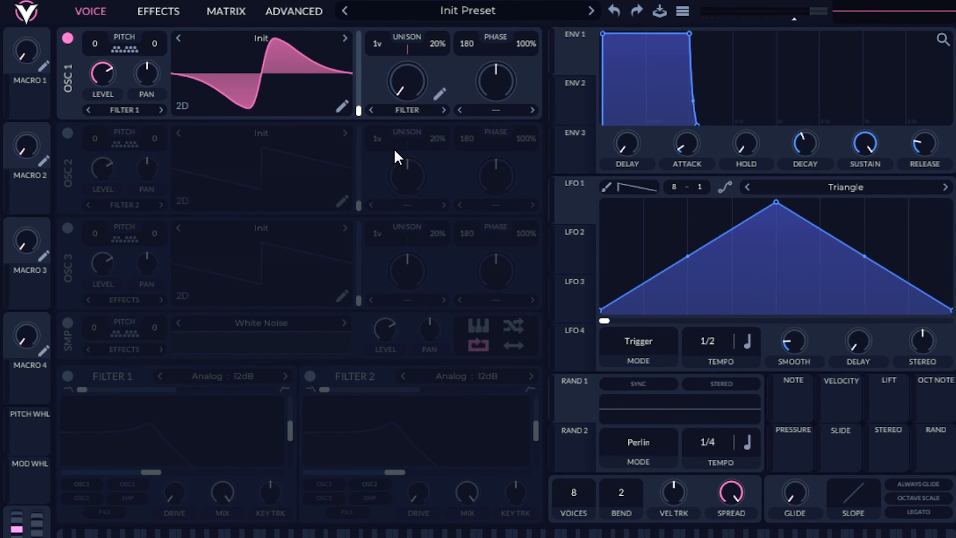
pyautogui.click(440, 94)
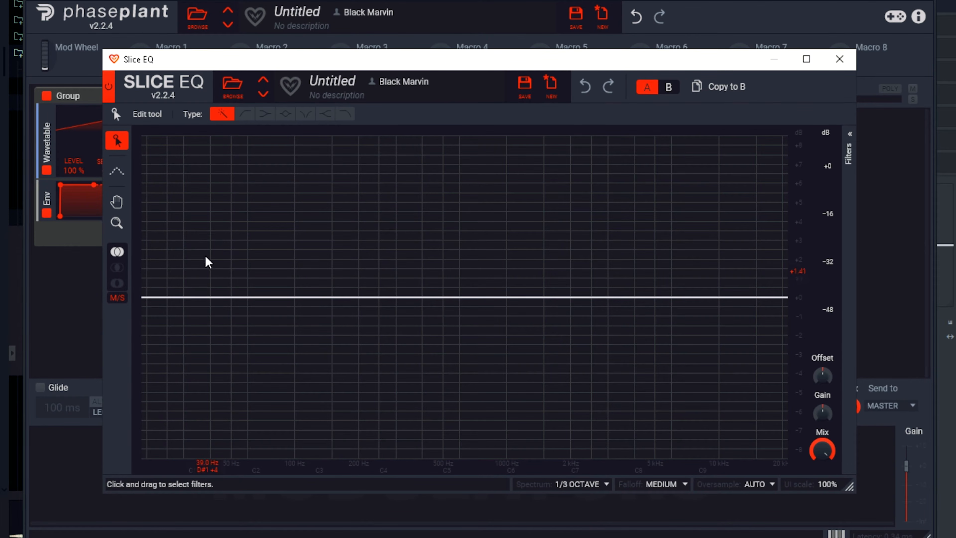
# Roll off the low and high ends of the Slice EQ curve into a band-pass shape, close it and start playback.
pyautogui.moveTo(152, 298); pyautogui.dragTo(301, 400)
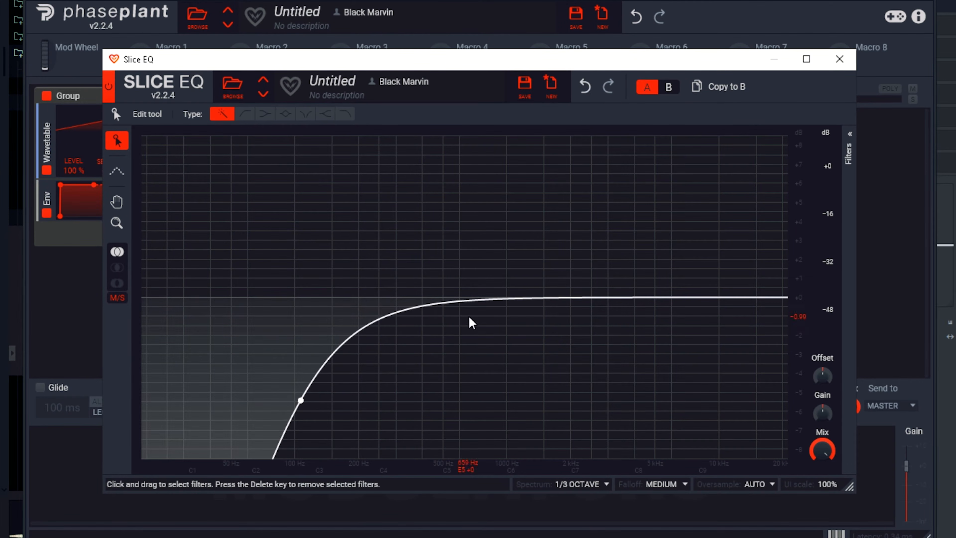
pyautogui.moveTo(784, 299); pyautogui.dragTo(711, 412)
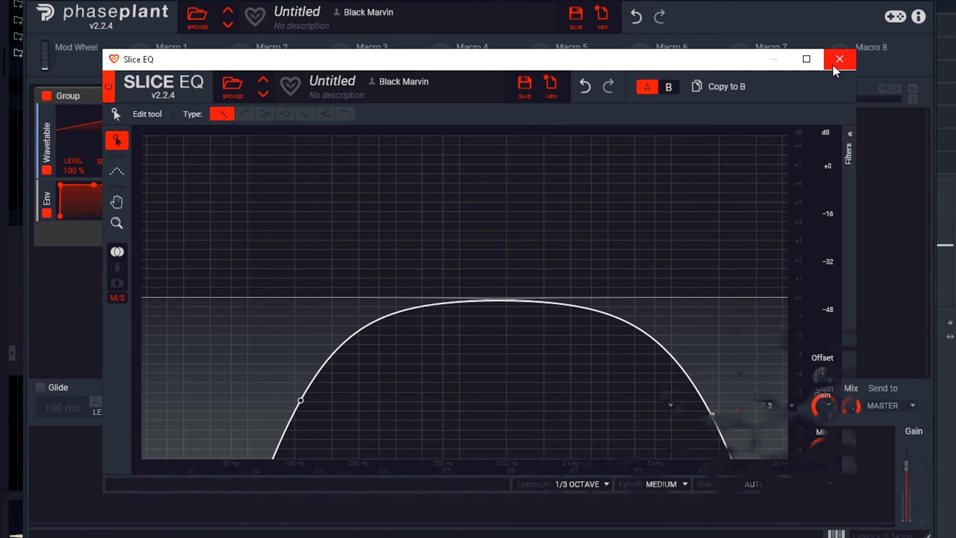
pyautogui.click(839, 59)
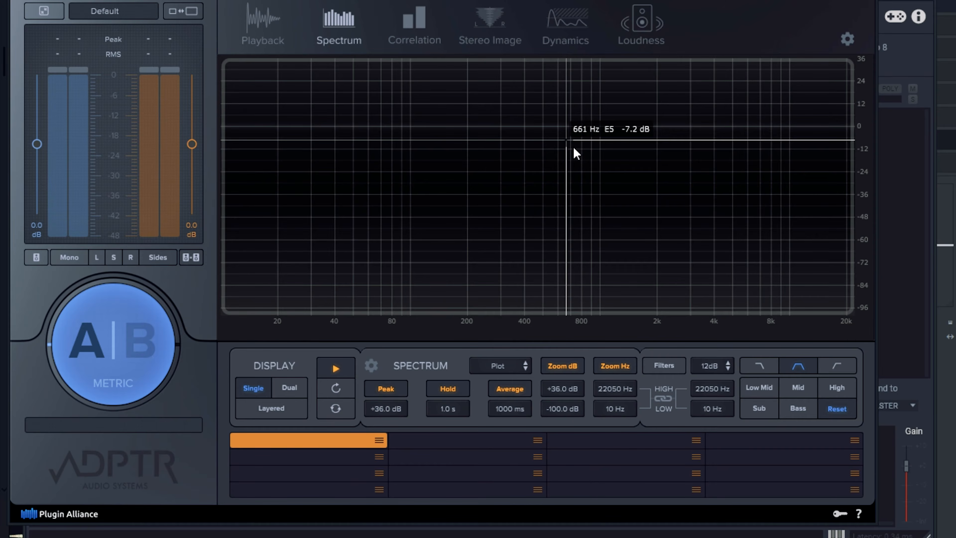
pyautogui.press('space')
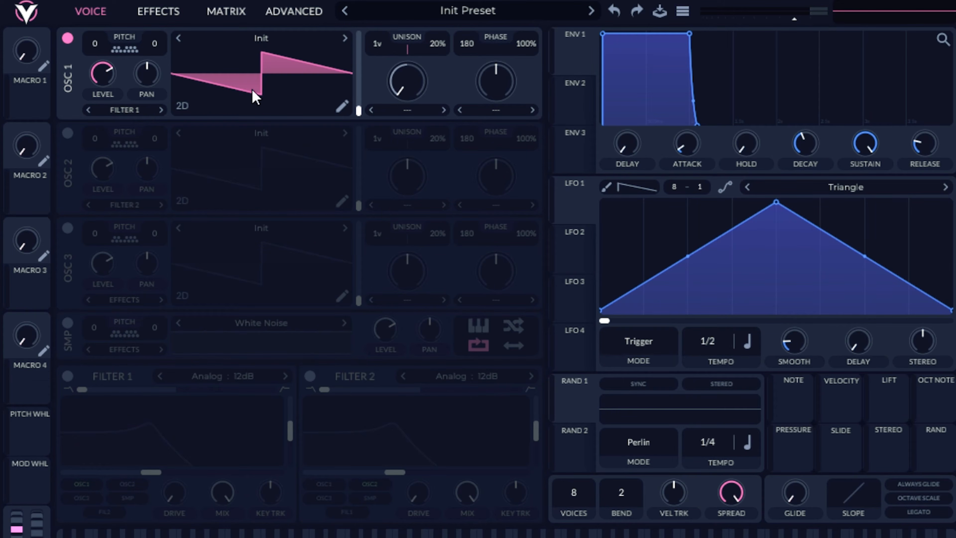
# In Vital, set oscillator 1's spectral morph to Spectral Filter and use the edit control beside its amount.
pyautogui.click(410, 111)
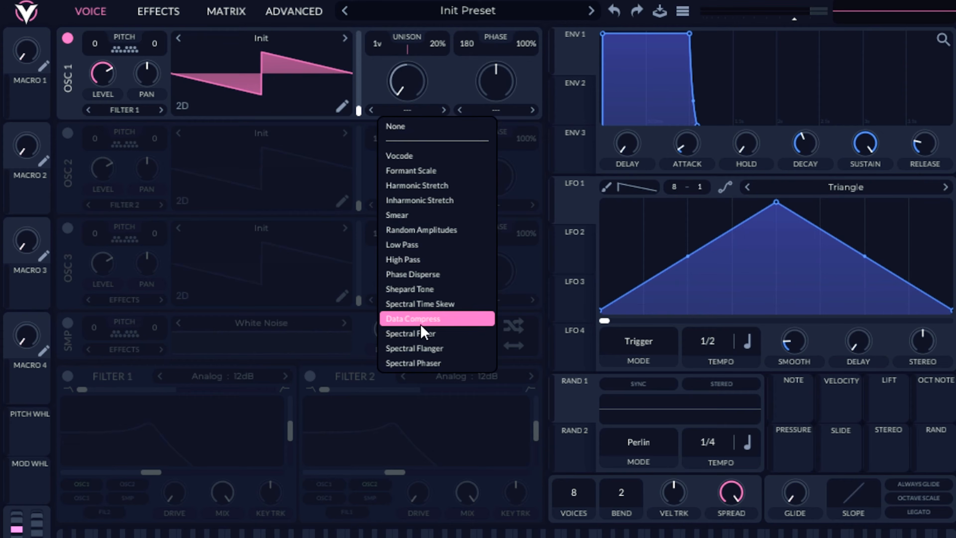
pyautogui.click(424, 333)
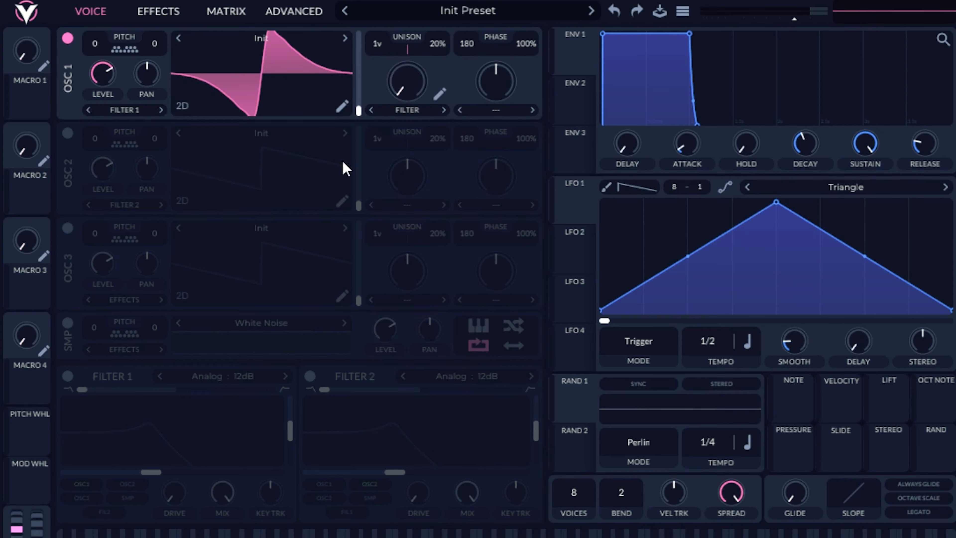
pyautogui.click(439, 94)
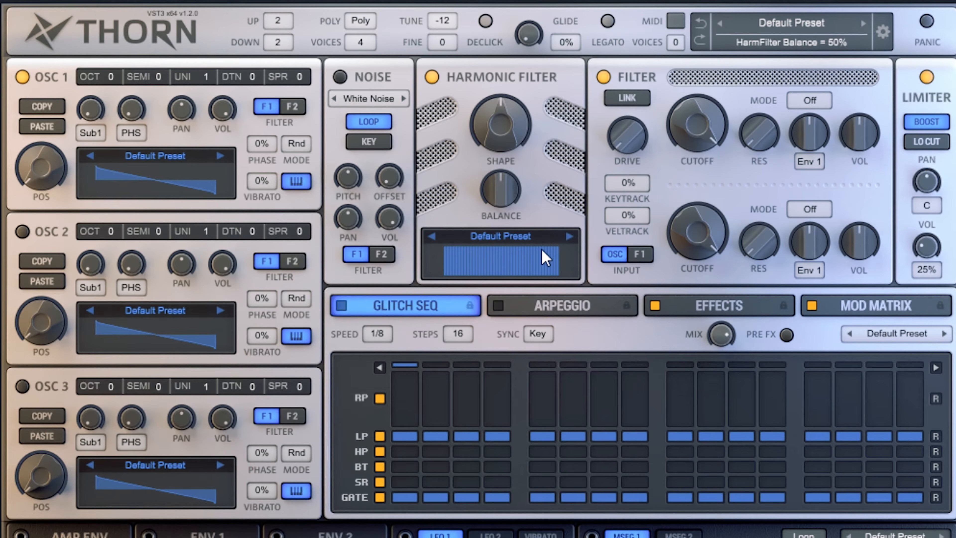
# Load the Dirt 04 preset into Thorn's harmonic filter and sweep its Shape up and back down.
pyautogui.click(511, 240)
pyautogui.click(603, 333)
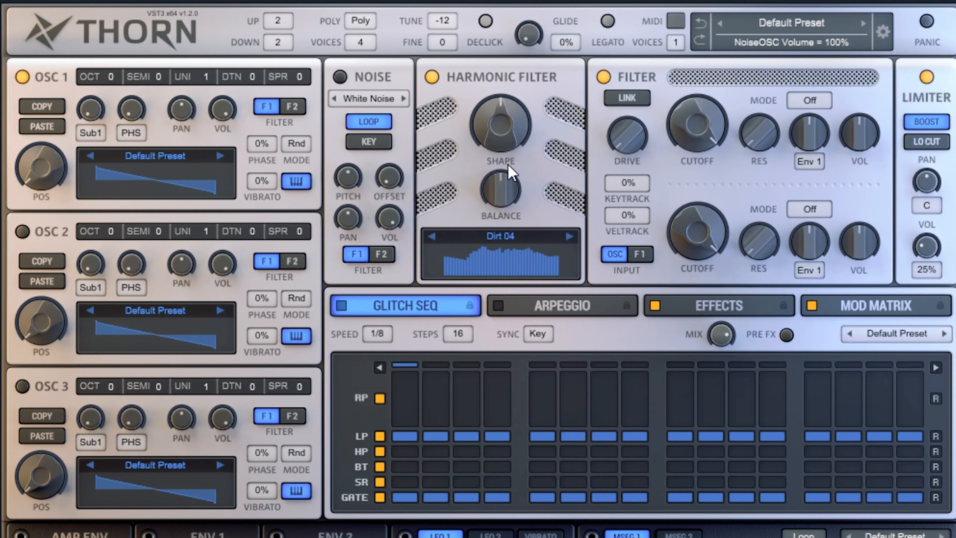
pyautogui.moveTo(498, 128); pyautogui.dragTo(500, 89)
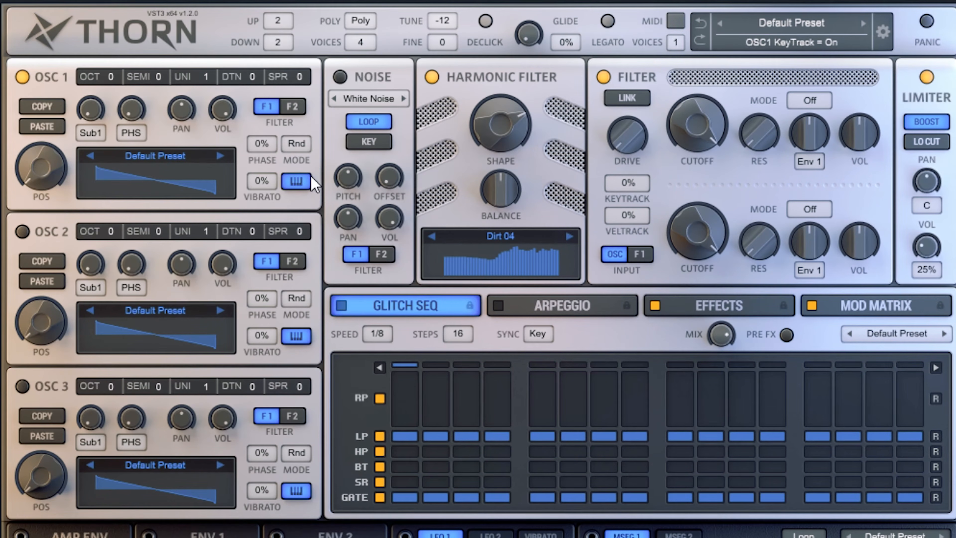
pyautogui.moveTo(513, 129); pyautogui.dragTo(493, 175)
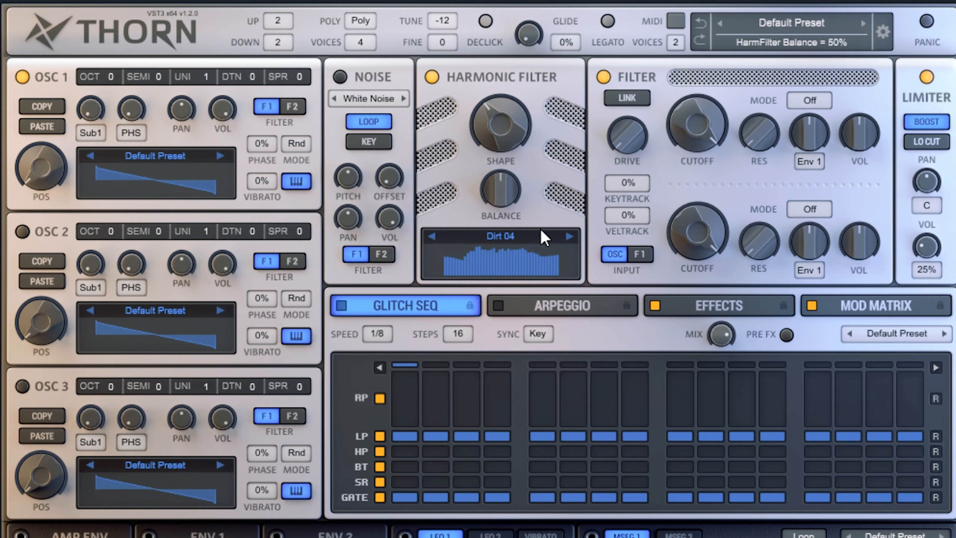
# Step forward through the harmonic filter presets past Dist 01, turning Shape up slightly along the way.
pyautogui.click(569, 236)
pyautogui.click(569, 236)
pyautogui.click(570, 236)
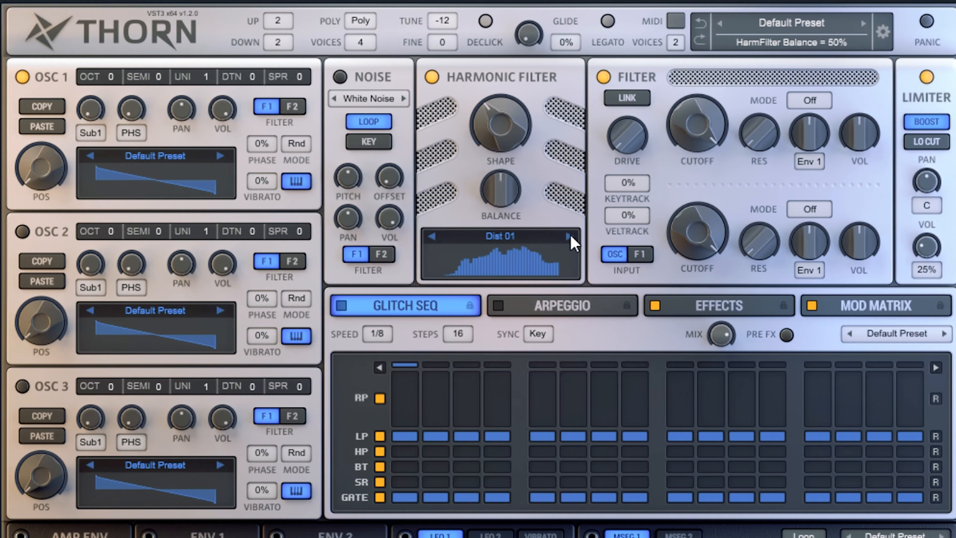
pyautogui.moveTo(484, 132)
pyautogui.mouseDown()
pyautogui.moveTo(482, 162)
pyautogui.moveTo(497, 102)
pyautogui.moveTo(475, 163)
pyautogui.moveTo(501, 162)
pyautogui.moveTo(488, 210)
pyautogui.moveTo(509, 155)
pyautogui.moveTo(510, 90)
pyautogui.moveTo(495, 84)
pyautogui.moveTo(493, 115)
pyautogui.mouseUp()
pyautogui.click(570, 236)
pyautogui.click(569, 236)
pyautogui.click(569, 237)
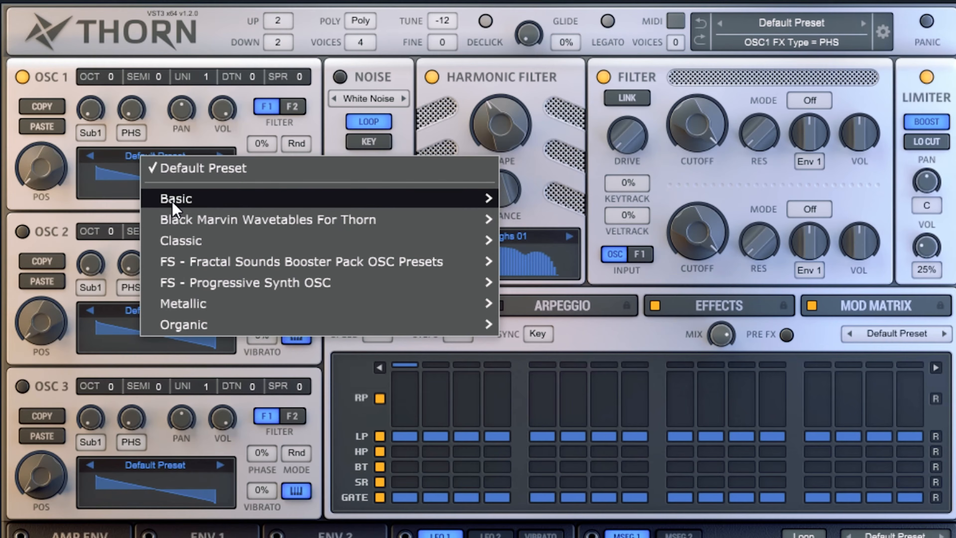
# Redraw the harmonics of oscillator 1's Default Preset freehand, raising scattered peaks and a broad block of upper partials.
pyautogui.click(107, 170)
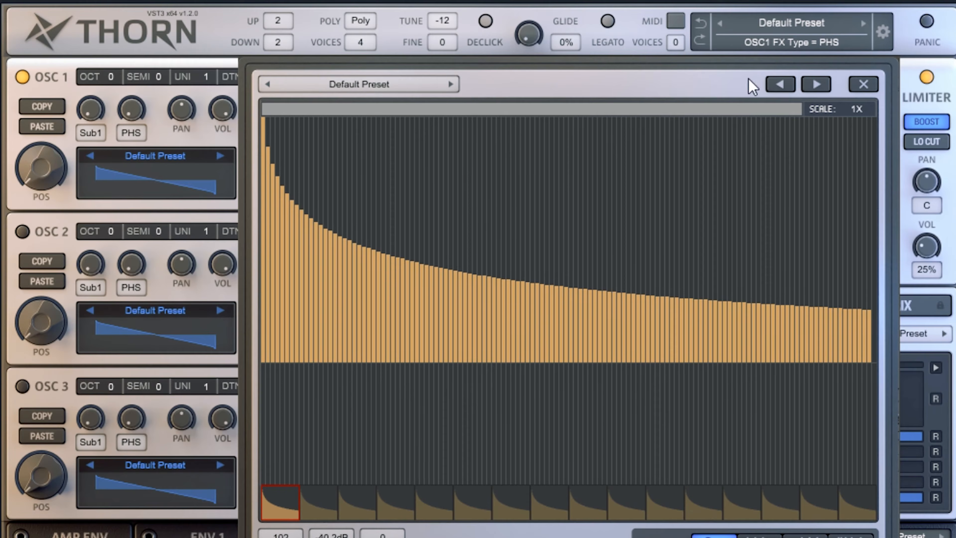
pyautogui.moveTo(478, 230)
pyautogui.mouseDown()
pyautogui.moveTo(497, 202)
pyautogui.moveTo(657, 185)
pyautogui.mouseUp()
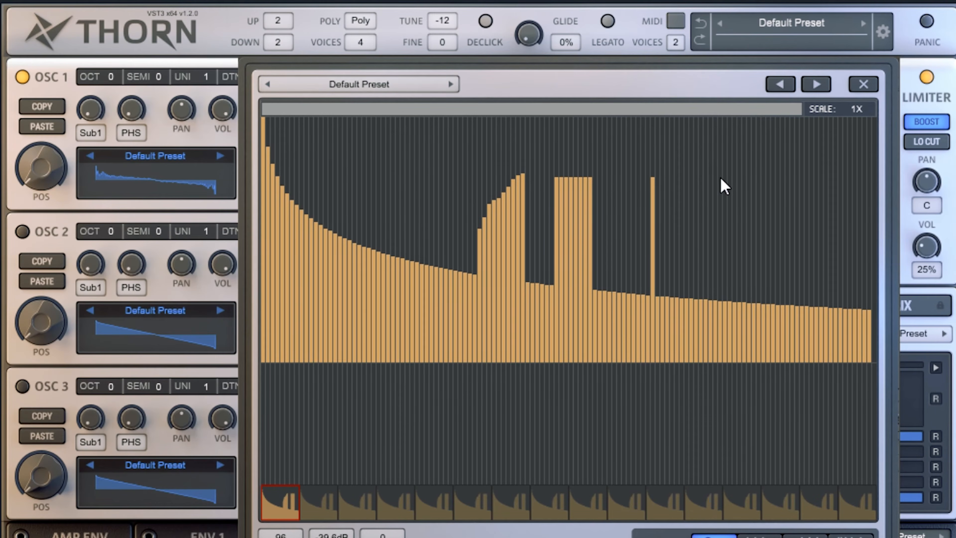
pyautogui.click(480, 206)
pyautogui.moveTo(431, 179); pyautogui.dragTo(426, 181)
pyautogui.click(513, 158)
pyautogui.moveTo(723, 191)
pyautogui.mouseDown()
pyautogui.moveTo(775, 188)
pyautogui.moveTo(760, 150)
pyautogui.moveTo(506, 140)
pyautogui.moveTo(523, 145)
pyautogui.mouseUp()
pyautogui.click(398, 161)
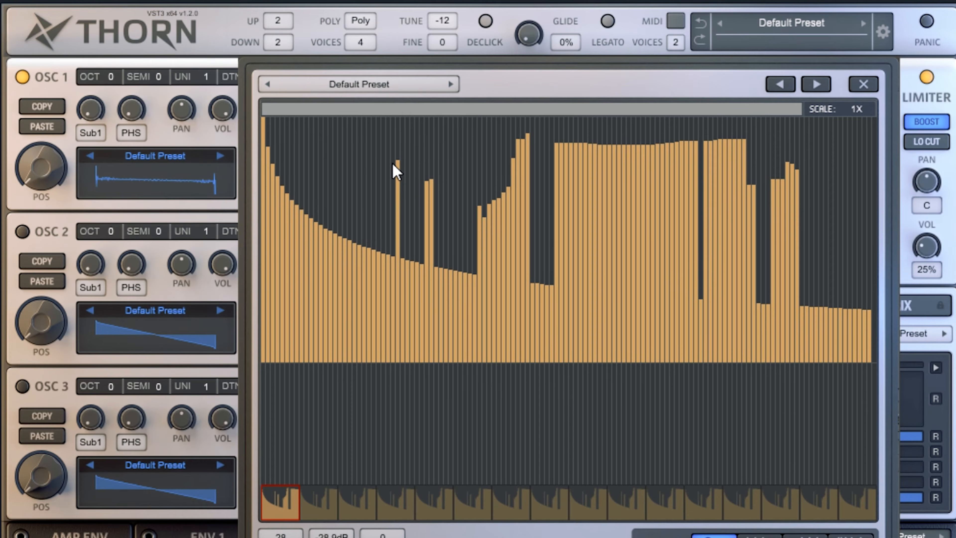
pyautogui.moveTo(362, 164); pyautogui.dragTo(371, 164)
pyautogui.click(359, 143)
pyautogui.click(335, 130)
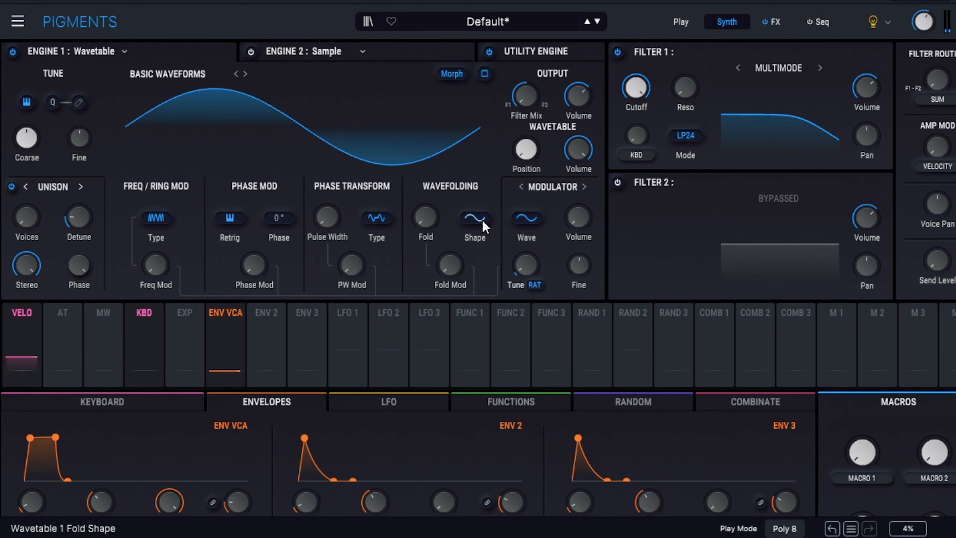
# Nudge the wavefolding Fold amount of the wavetable engine in Pigments.
pyautogui.moveTo(439, 222)
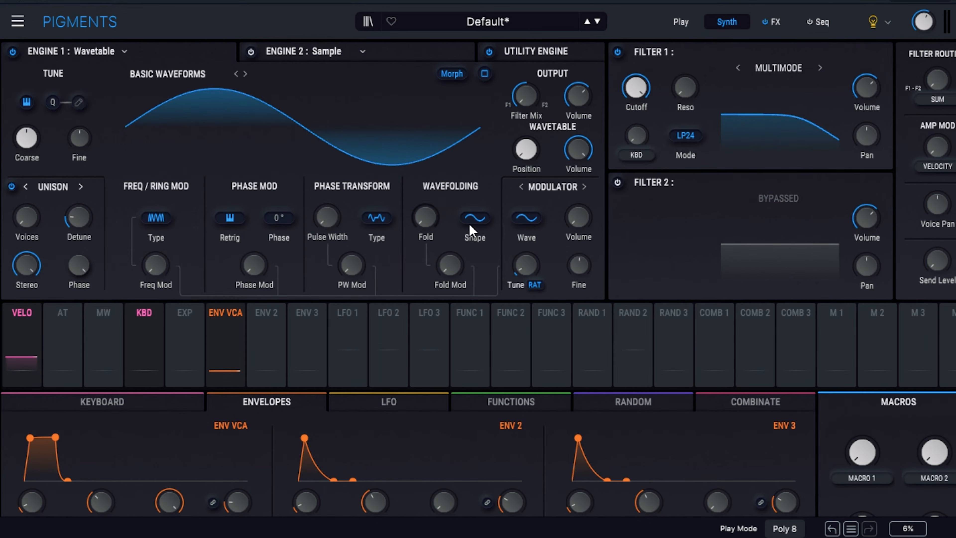
pyautogui.moveTo(420, 222)
pyautogui.mouseDown()
pyautogui.moveTo(420, 188)
pyautogui.moveTo(421, 223)
pyautogui.mouseUp()
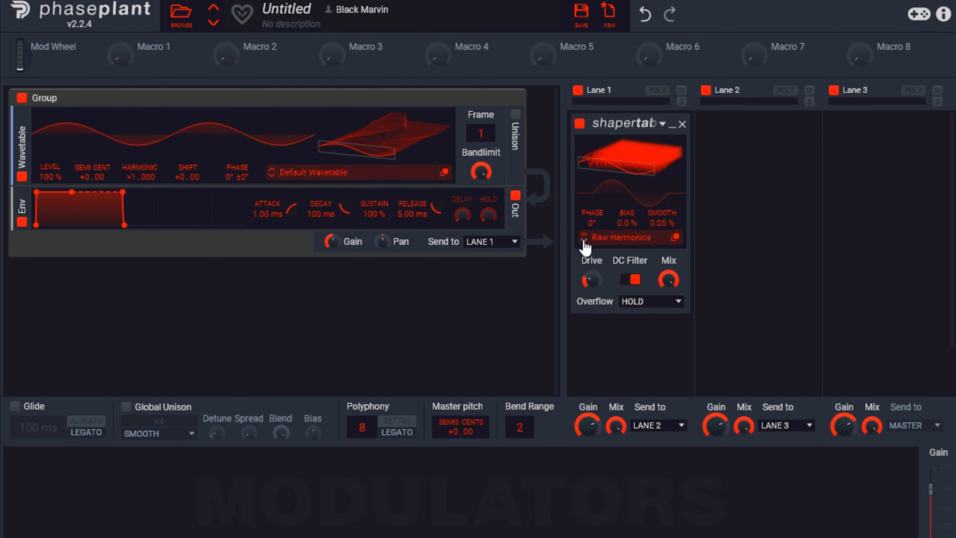
# Examine the Sines wavetables available to Phase Plant's Shapertable and the waveforms of its Raw Harmonics table.
pyautogui.click(630, 239)
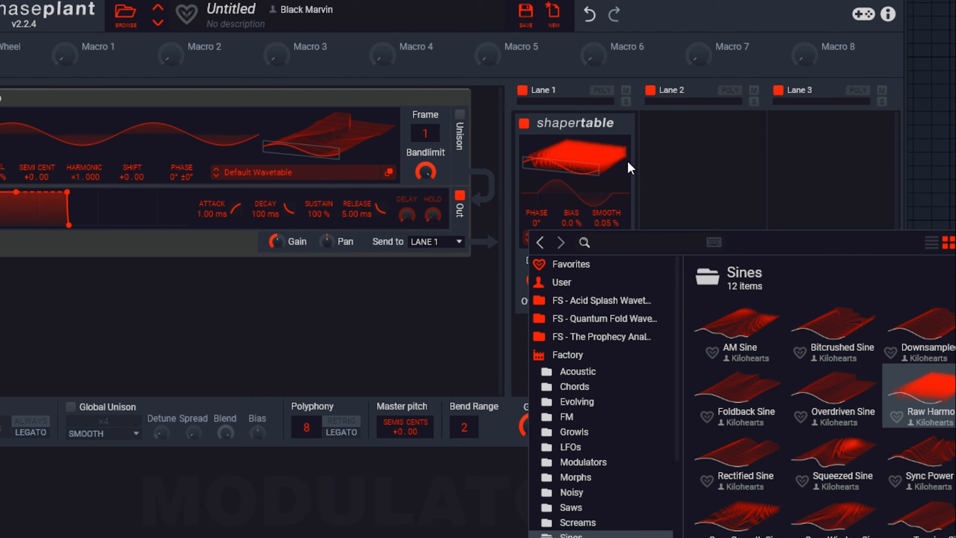
pyautogui.click(600, 197)
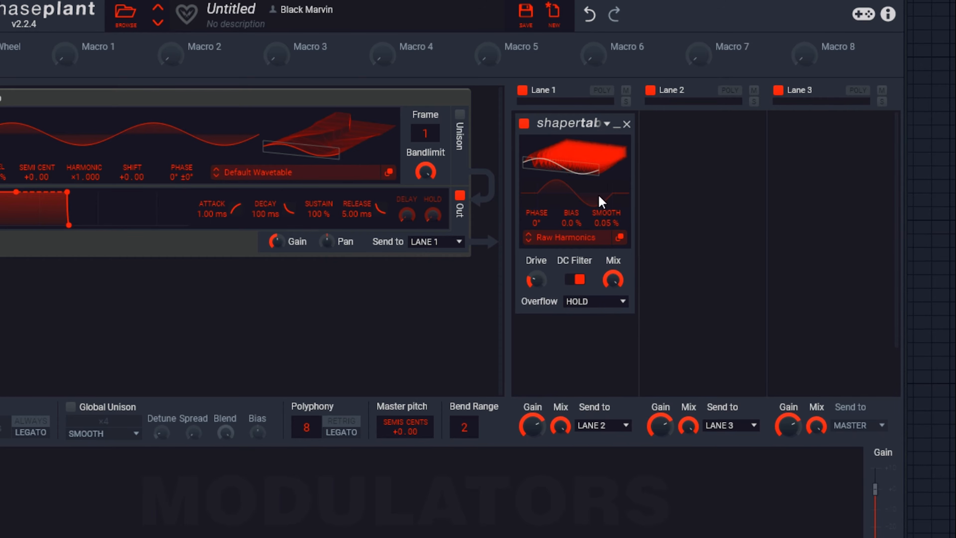
pyautogui.moveTo(569, 197)
pyautogui.mouseDown()
pyautogui.moveTo(568, 124)
pyautogui.moveTo(570, 204)
pyautogui.mouseUp()
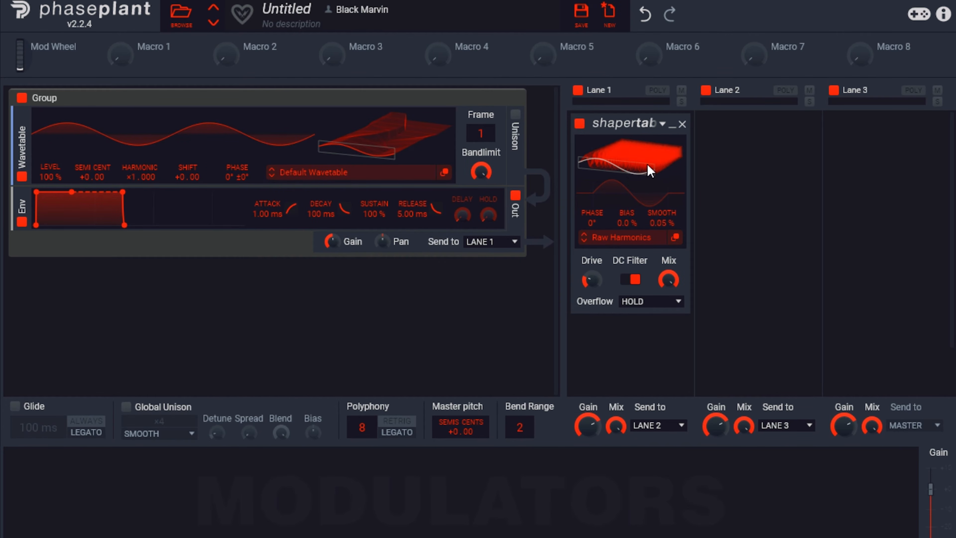
pyautogui.moveTo(644, 167); pyautogui.dragTo(644, 135)
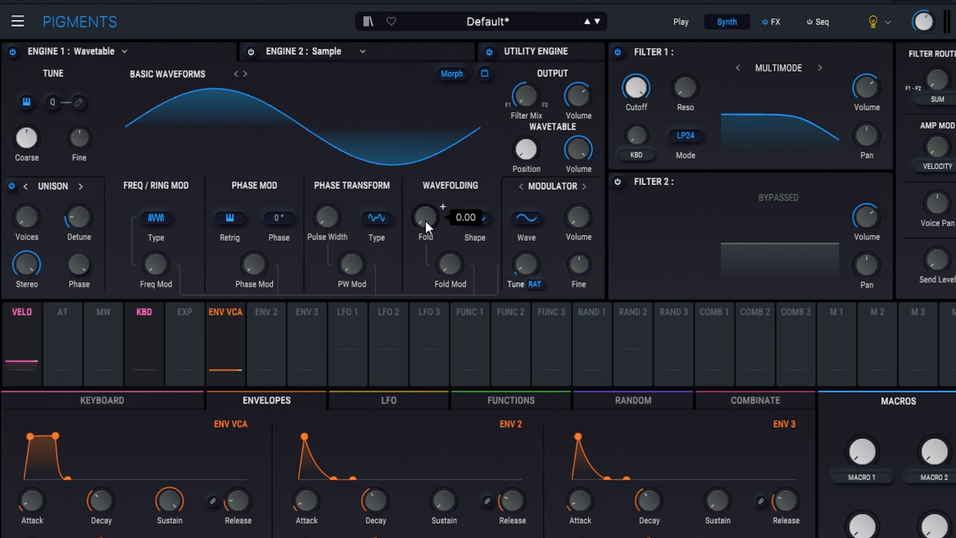
# Raise the wavefolding Fold amount on Engine 1 in Pigments.
pyautogui.moveTo(426, 226); pyautogui.dragTo(443, 206)
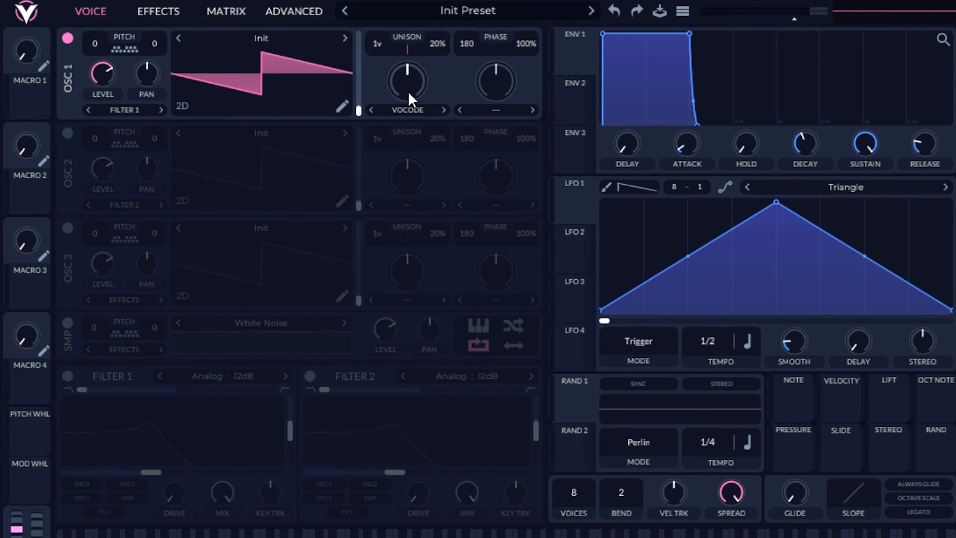
# In Vital, sweep oscillator 1's Vocode amount, then switch the spectral morph to Formant Scale and set it to 94.90%.
pyautogui.moveTo(409, 95); pyautogui.dragTo(415, 64)
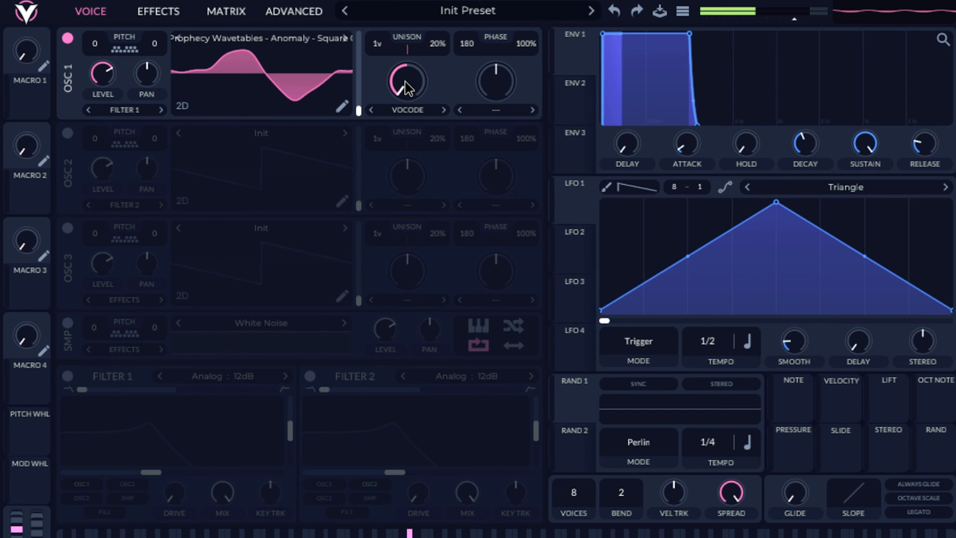
pyautogui.moveTo(408, 81); pyautogui.dragTo(420, 42)
pyautogui.click(444, 110)
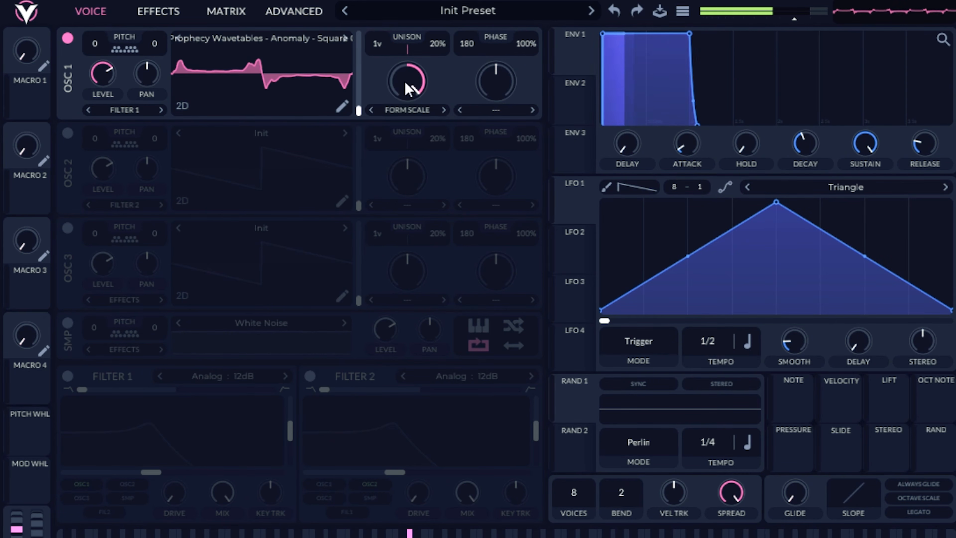
pyautogui.moveTo(407, 89); pyautogui.dragTo(451, 109)
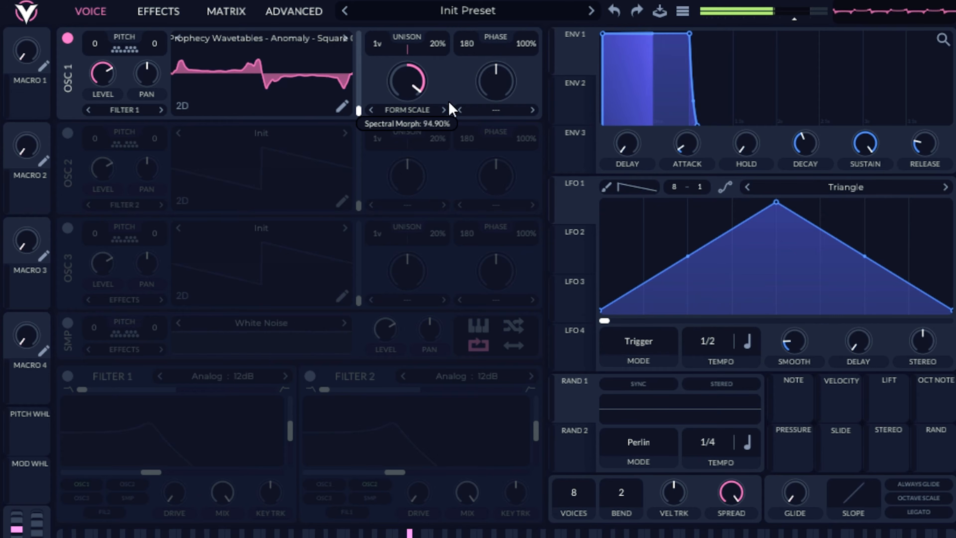
# Step oscillator 1 through Harmonic Stretch, Inharmonic Stretch, Smear, Random Amplitudes and Low Pass, sweeping the Harmonic Stretch amount.
pyautogui.click(444, 110)
pyautogui.moveTo(406, 85)
pyautogui.mouseDown()
pyautogui.moveTo(399, 113)
pyautogui.moveTo(403, 92)
pyautogui.moveTo(402, 113)
pyautogui.moveTo(408, 104)
pyautogui.moveTo(442, 113)
pyautogui.moveTo(400, 122)
pyautogui.moveTo(422, 70)
pyautogui.moveTo(410, 121)
pyautogui.moveTo(429, 76)
pyautogui.moveTo(436, 98)
pyautogui.moveTo(417, 101)
pyautogui.moveTo(392, 161)
pyautogui.moveTo(400, 99)
pyautogui.moveTo(389, 179)
pyautogui.moveTo(431, 110)
pyautogui.mouseUp()
pyautogui.click(444, 111)
pyautogui.click(443, 109)
pyautogui.click(444, 111)
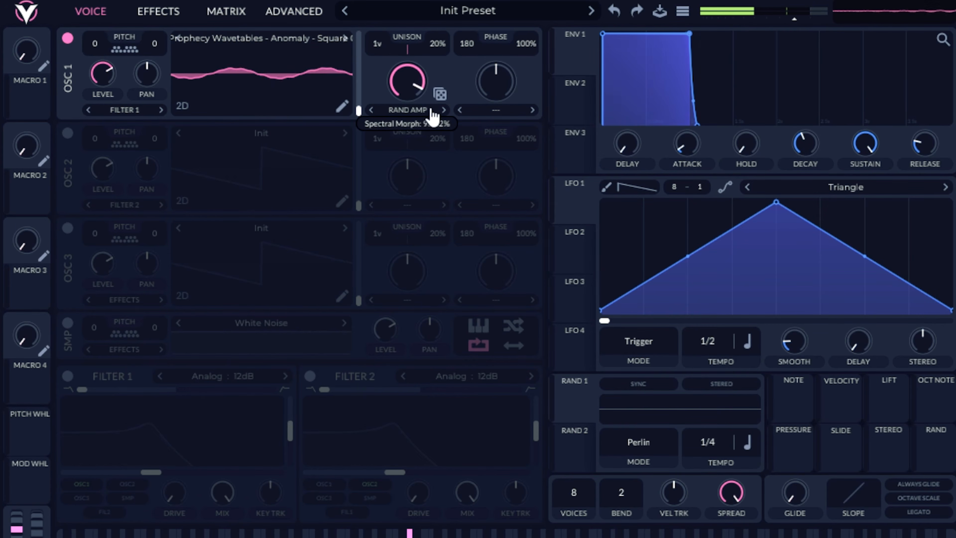
pyautogui.click(444, 110)
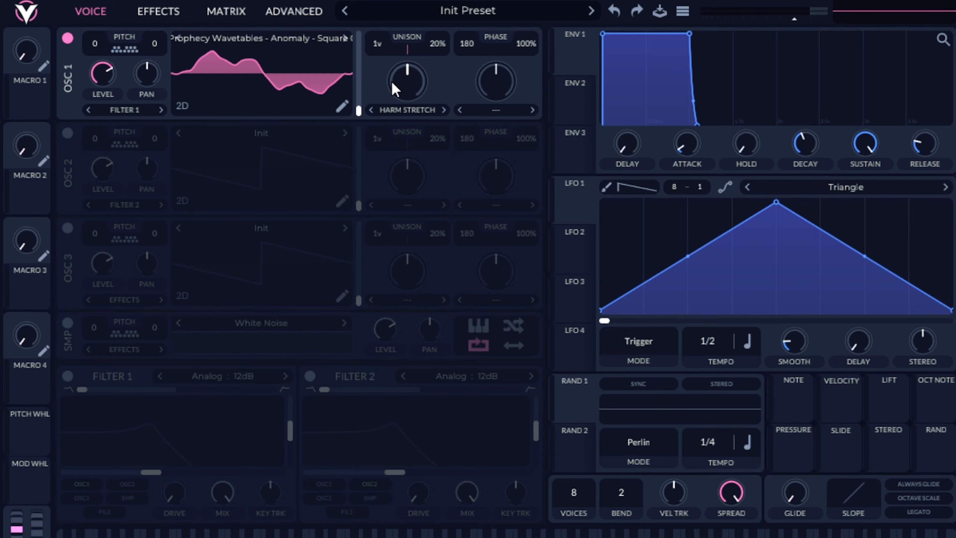
# Reset oscillator 1's Harmonic Stretch amount to its default and assign LFO 1 to modulate it.
pyautogui.click(421, 110)
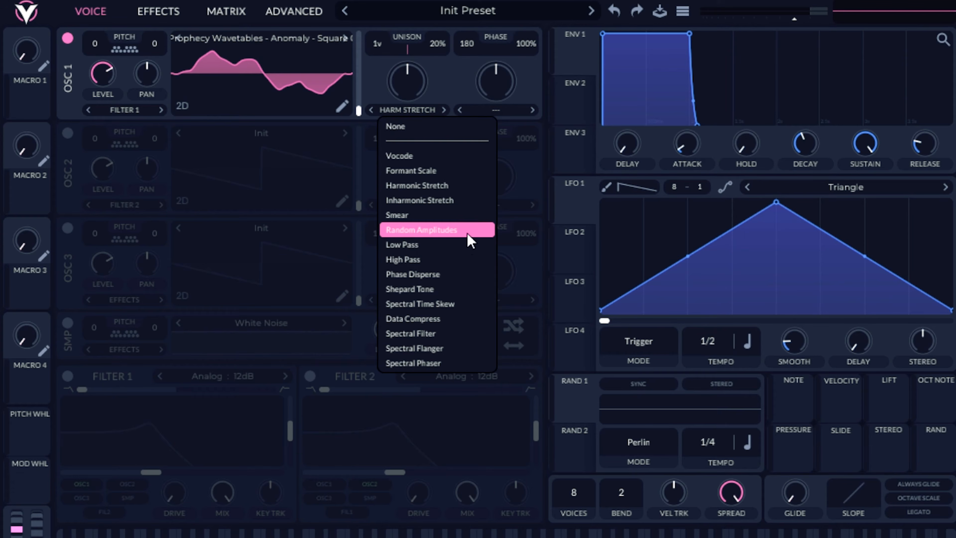
pyautogui.click(444, 89)
pyautogui.moveTo(408, 80)
pyautogui.mouseDown()
pyautogui.moveTo(412, 32)
pyautogui.moveTo(406, 83)
pyautogui.mouseUp()
pyautogui.doubleClick(407, 83)
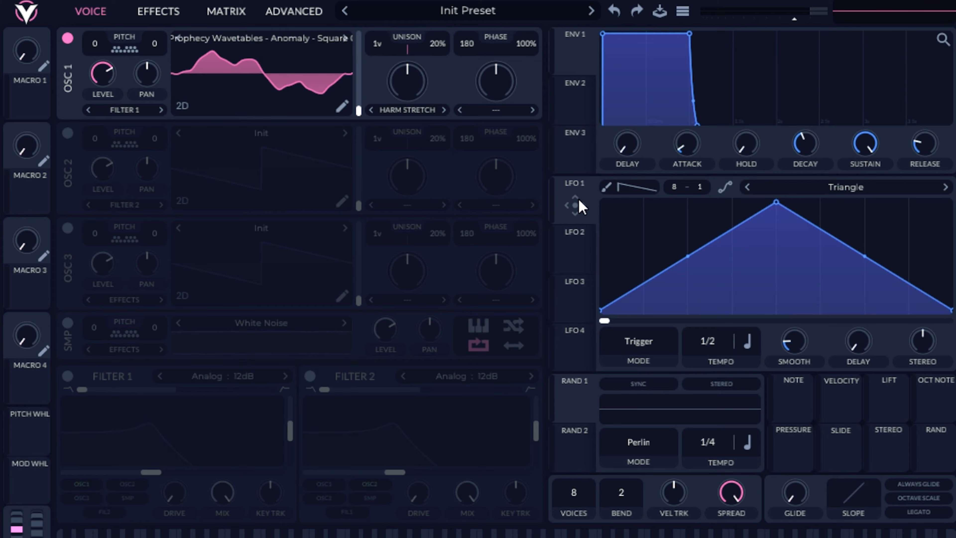
pyautogui.moveTo(579, 206); pyautogui.dragTo(407, 81)
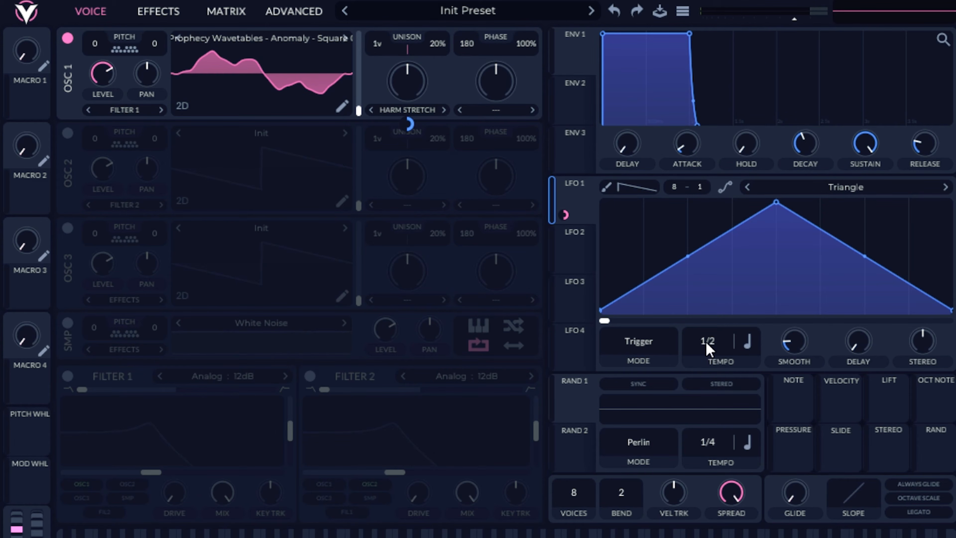
# Set LFO 1's tempo to 1/1.
pyautogui.moveTo(707, 349); pyautogui.dragTo(705, 359)
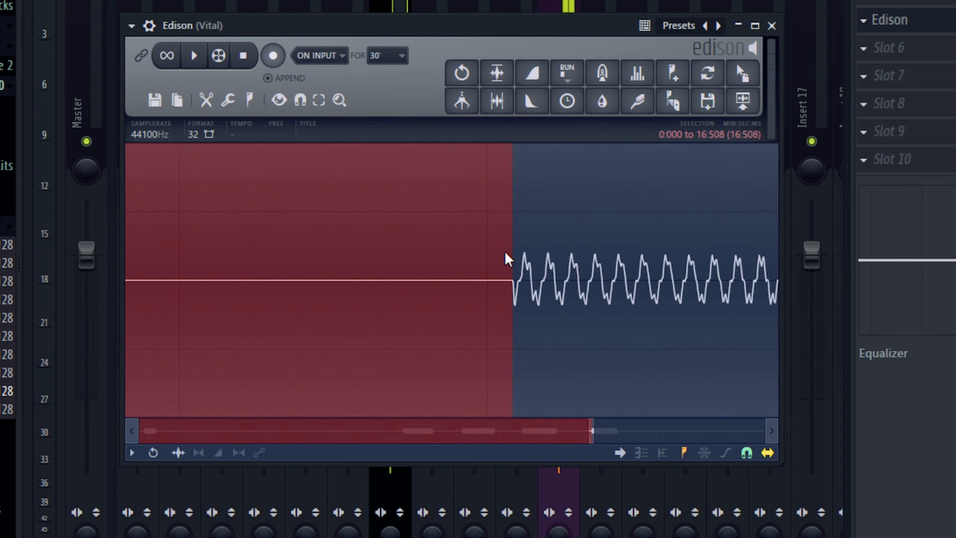
# Trim the Vital recording in Edison to its last note and examine the Harmonic Stretch Saw-ish C clip on playlist Track 6.
pyautogui.scroll(-10, 508, 260)
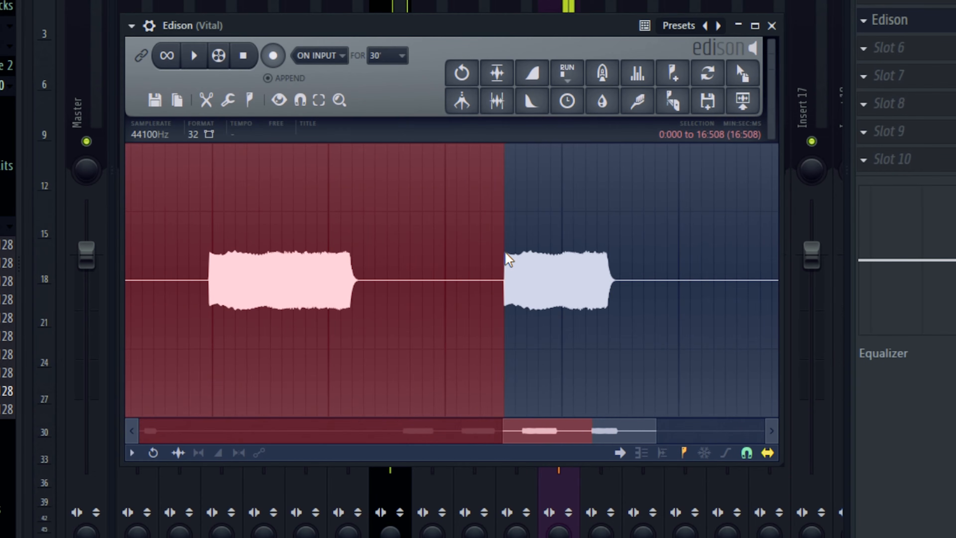
pyautogui.scroll(-3, 508, 260)
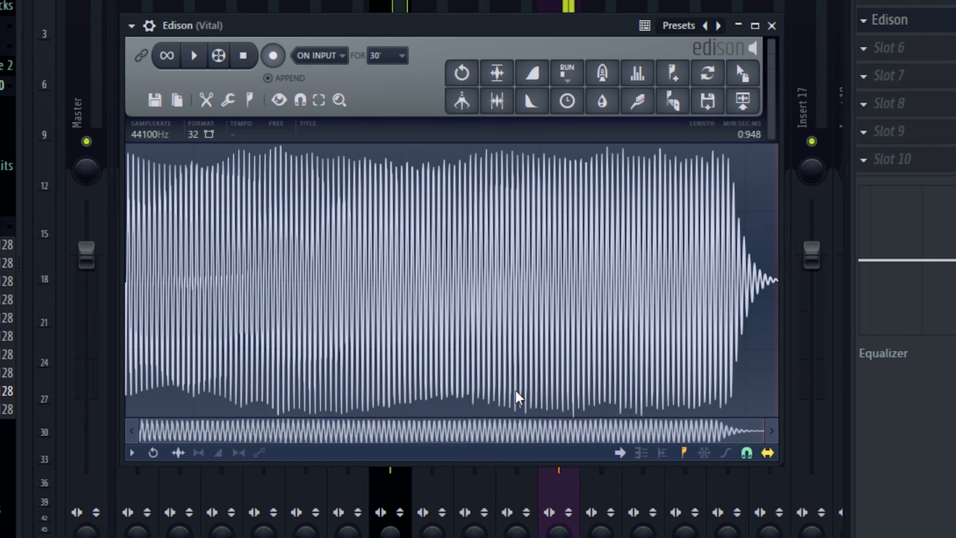
pyautogui.scroll(1, 458, 209)
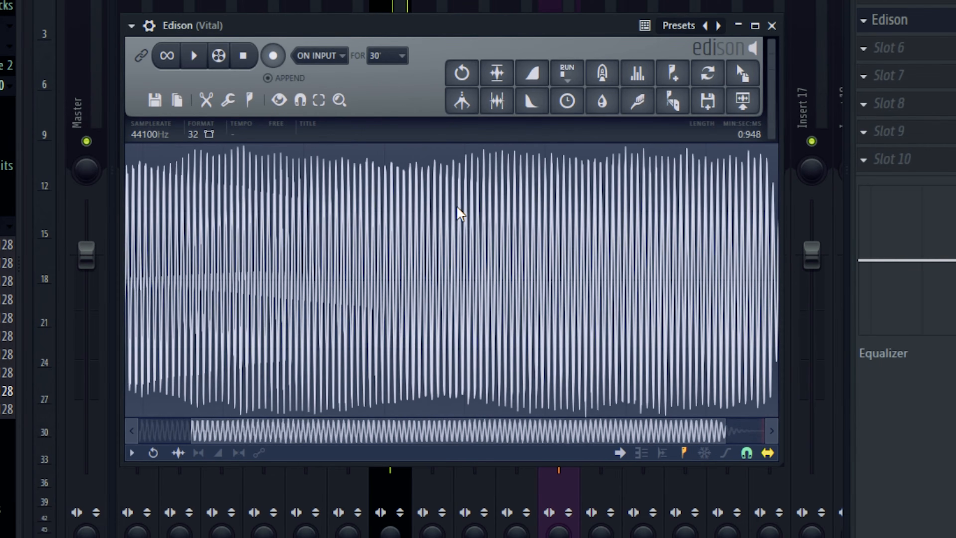
pyautogui.scroll(-1, 447, 229)
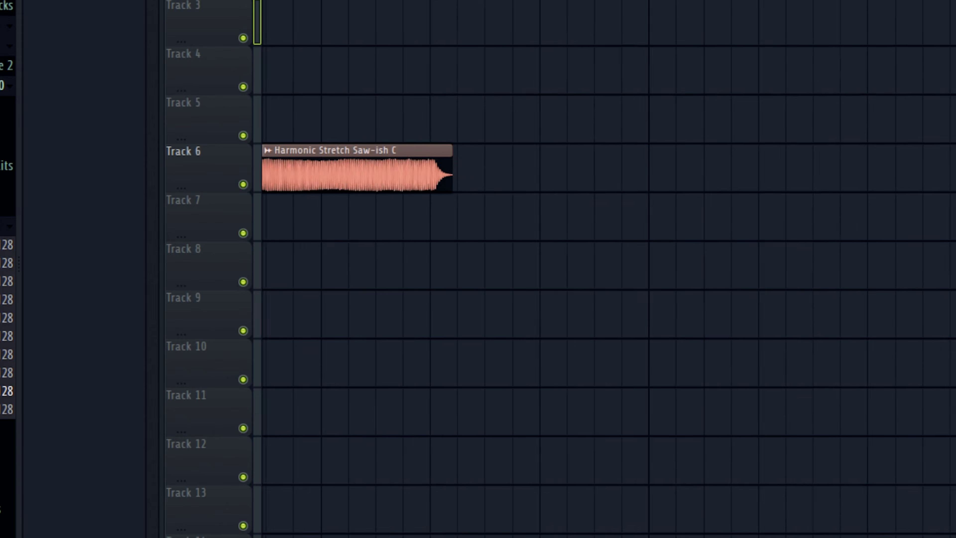
pyautogui.scroll(4, 321, 174)
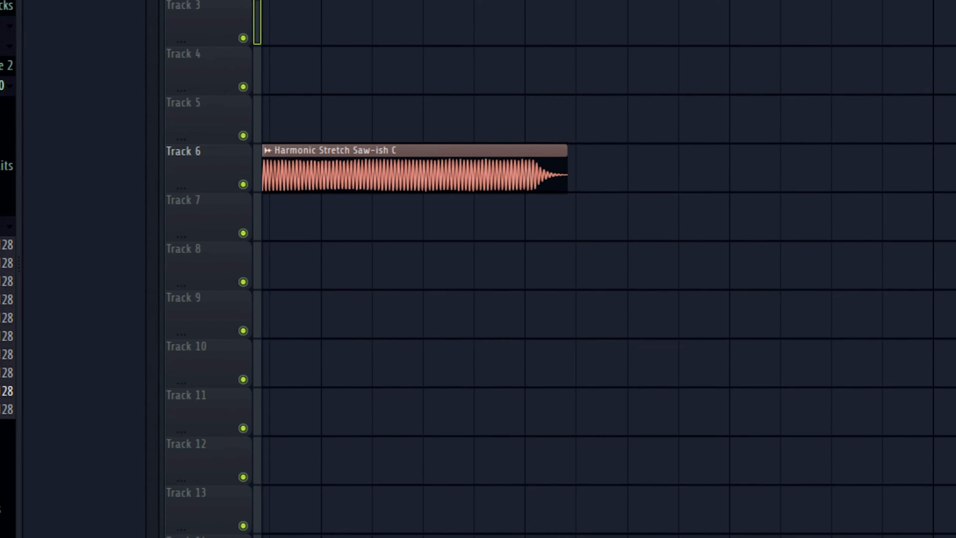
pyautogui.scroll(-3, 321, 175)
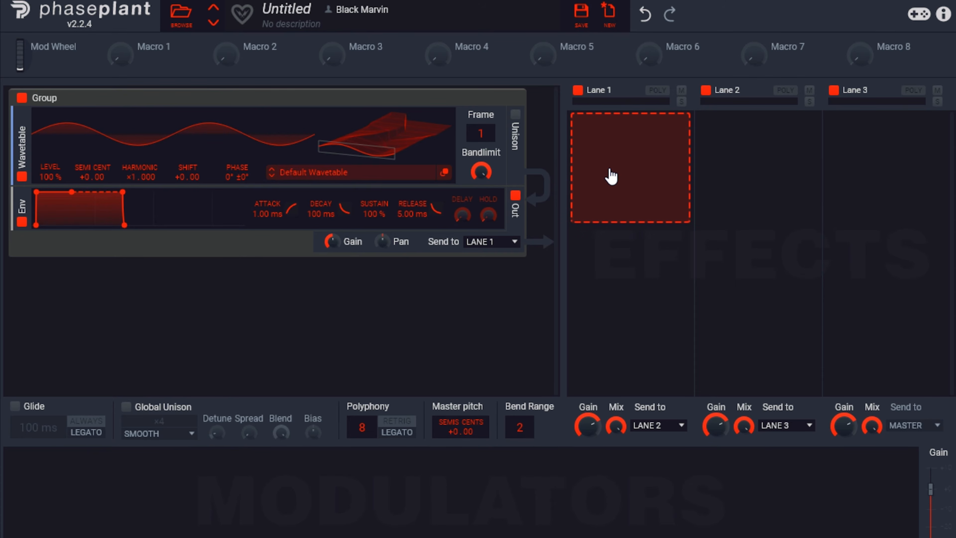
# In Phase Plant, load the Harmonic Stretch Saw-ish C sample into the oscillator's wavetable editor and create a wavetable from it.
pyautogui.click(444, 172)
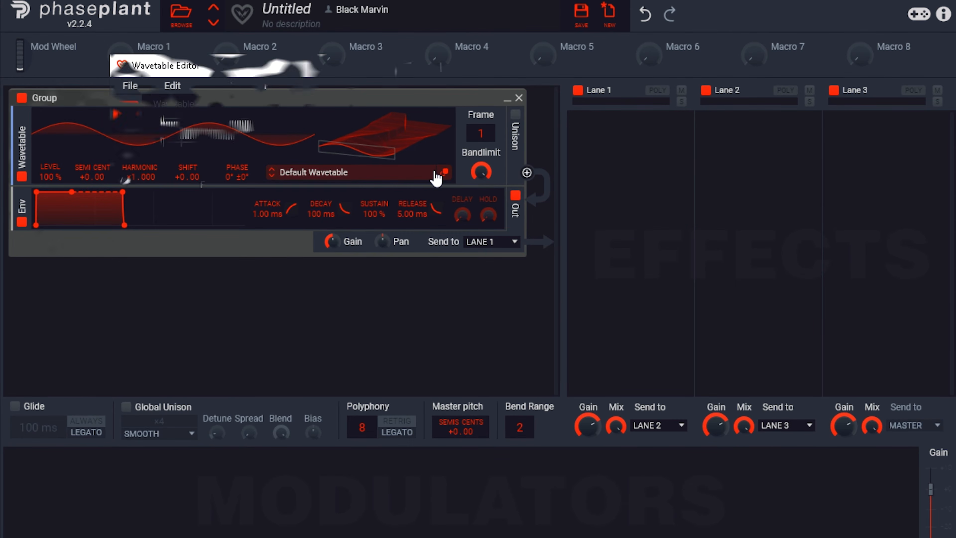
pyautogui.moveTo(2, 454); pyautogui.dragTo(360, 205)
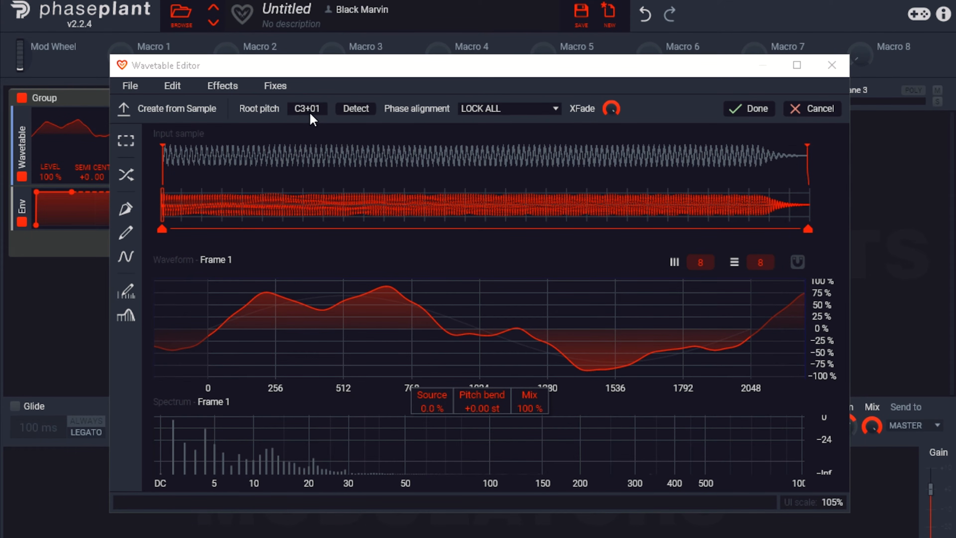
pyautogui.click(314, 112)
pyautogui.click(749, 109)
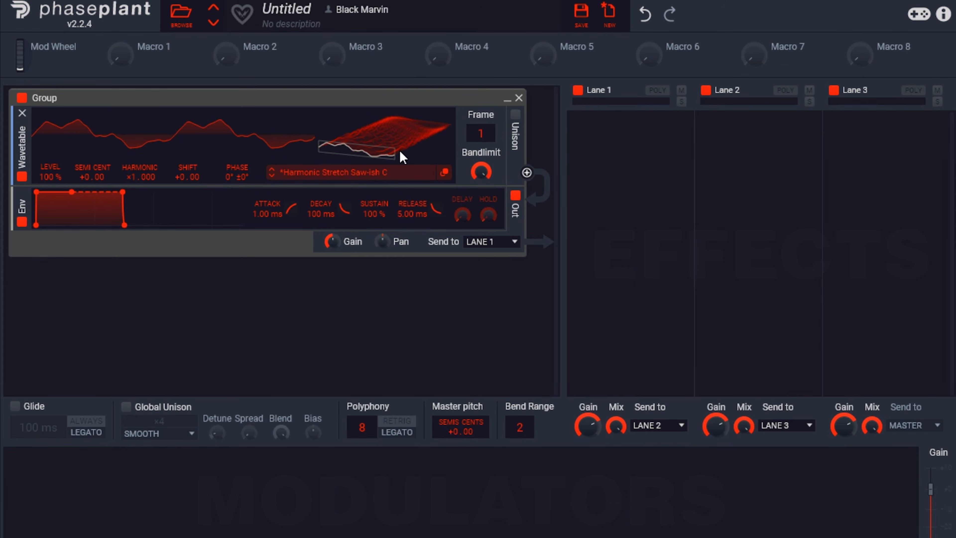
# Sweep the wavetable up to frame 256, and copy the frames ahead of the decaying tail in the wavetable editor.
pyautogui.moveTo(403, 157); pyautogui.dragTo(376, 56)
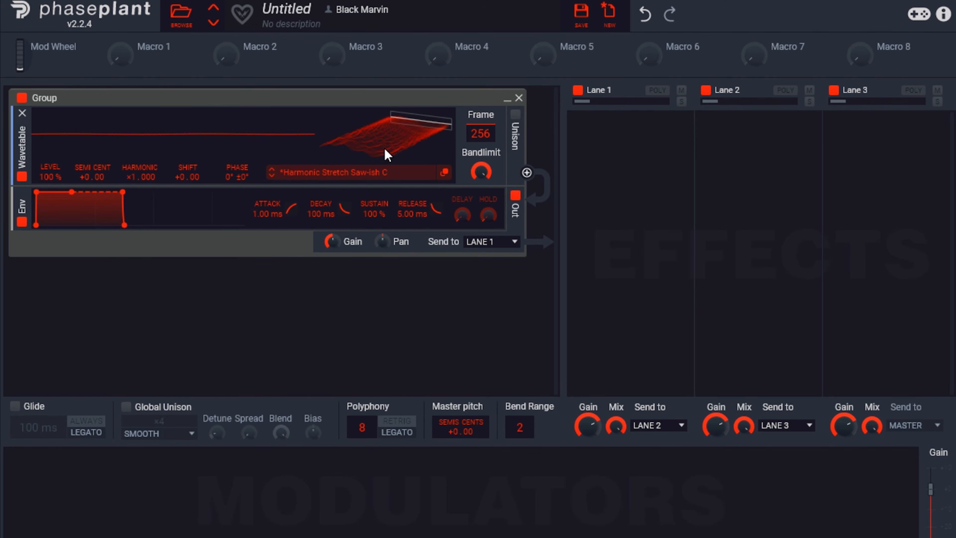
pyautogui.click(444, 180)
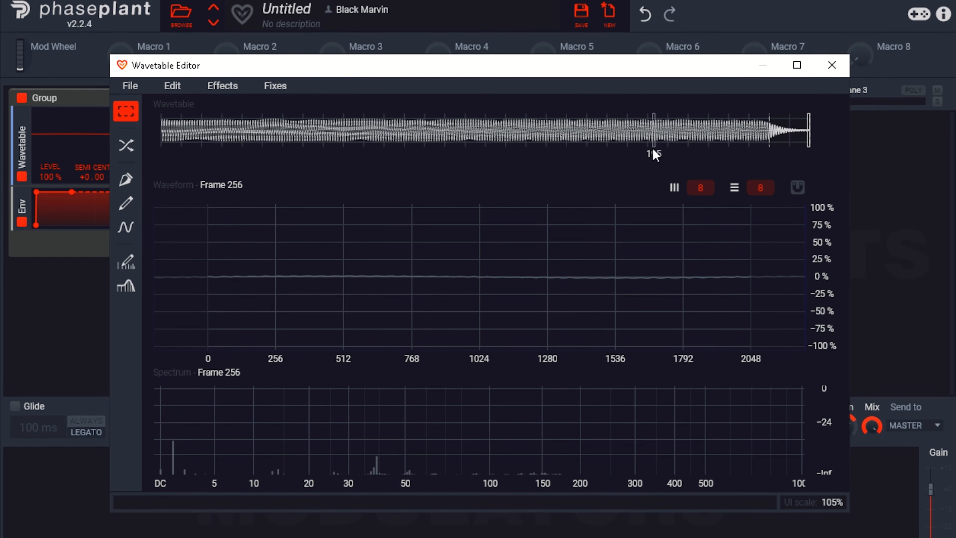
pyautogui.moveTo(771, 154)
pyautogui.mouseDown()
pyautogui.moveTo(606, 154)
pyautogui.moveTo(92, 101)
pyautogui.mouseUp()
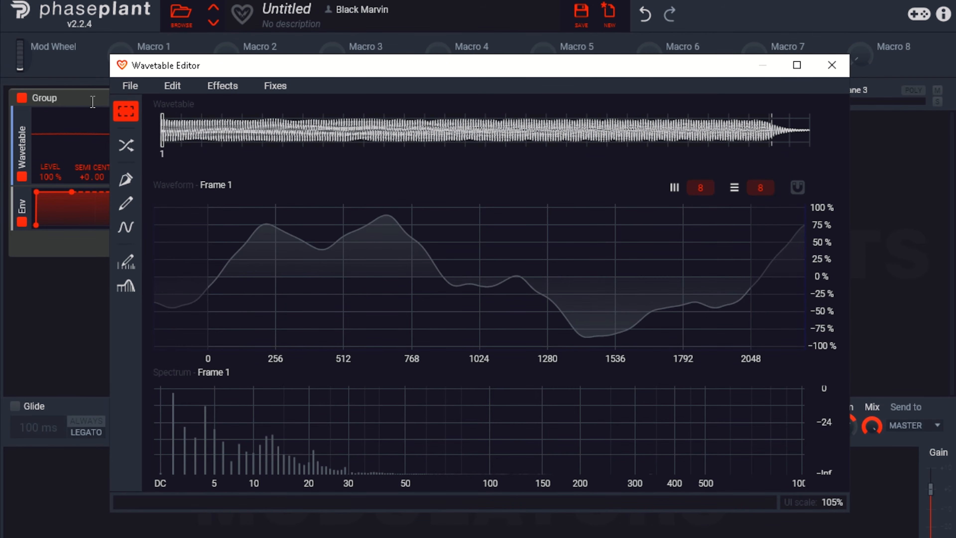
pyautogui.click(173, 86)
pyautogui.click(239, 171)
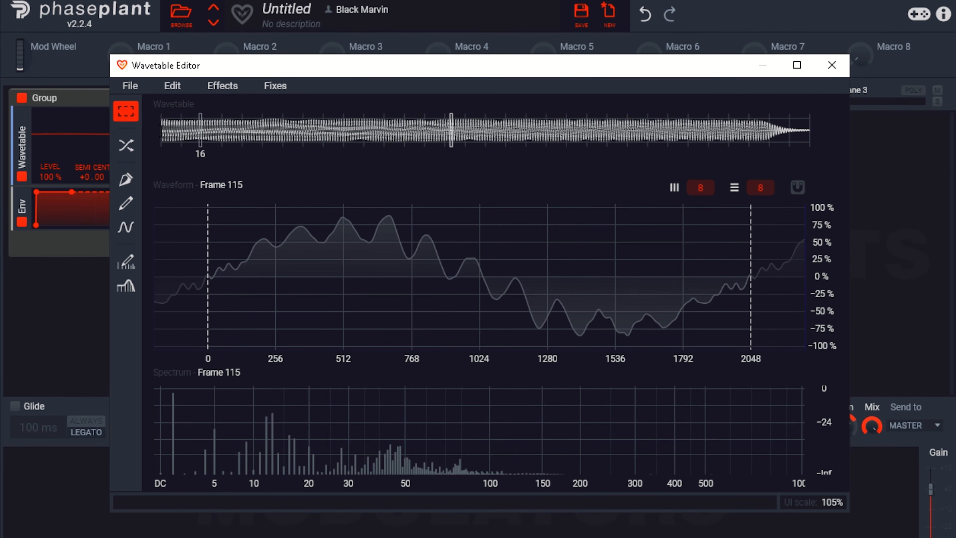
# Stretch the copied frames over the full 256-frame wavetable with the Transform Tool, and sweep the oscillator back to frame 1.
pyautogui.moveTo(162, 130); pyautogui.dragTo(808, 130)
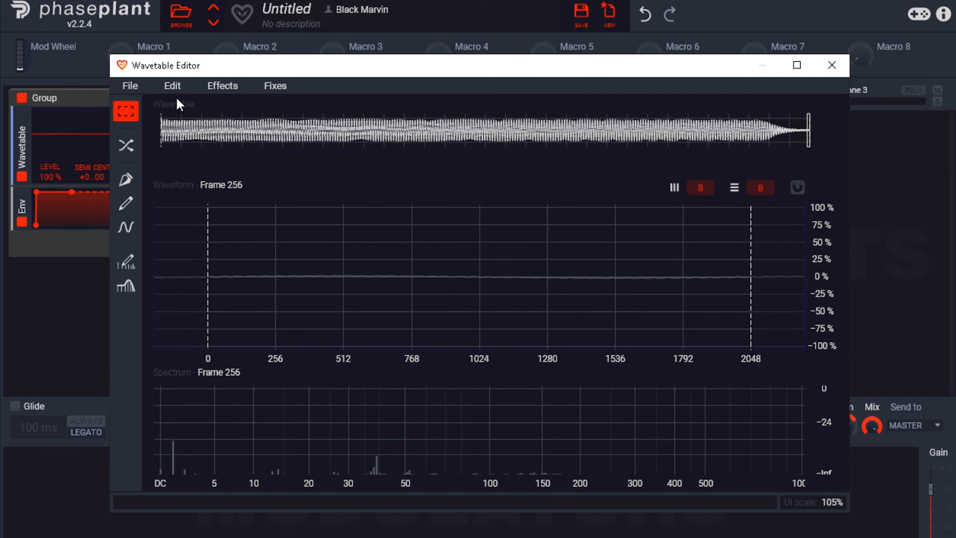
pyautogui.click(173, 86)
pyautogui.click(213, 193)
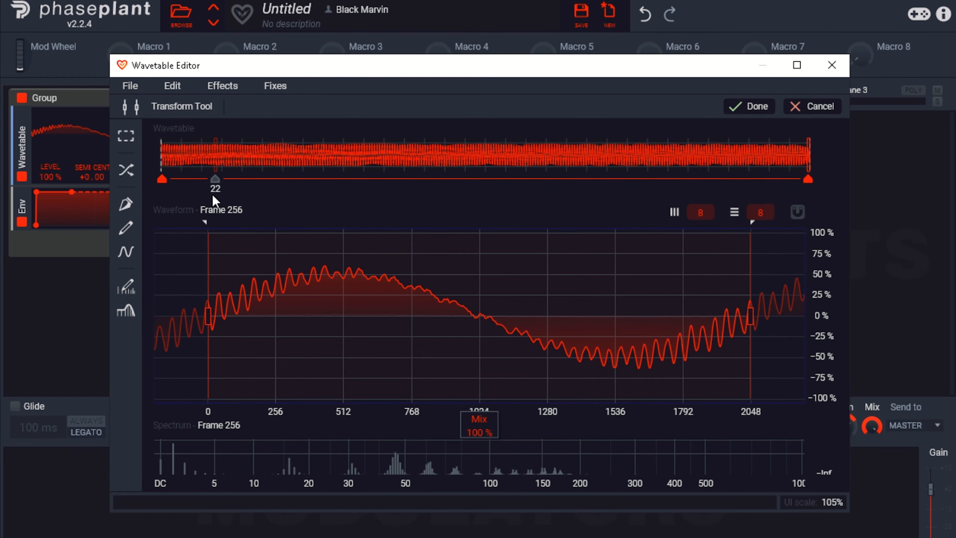
pyautogui.click(750, 106)
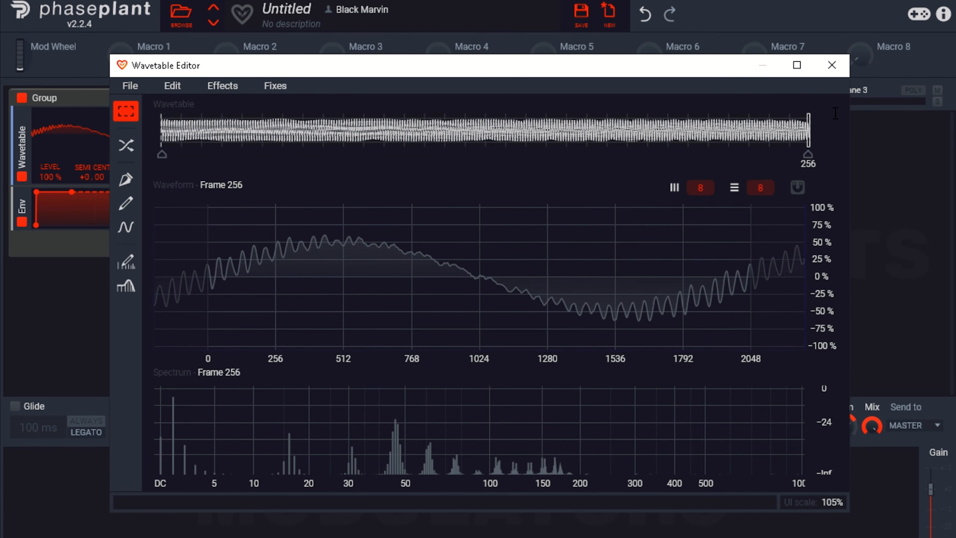
pyautogui.click(832, 65)
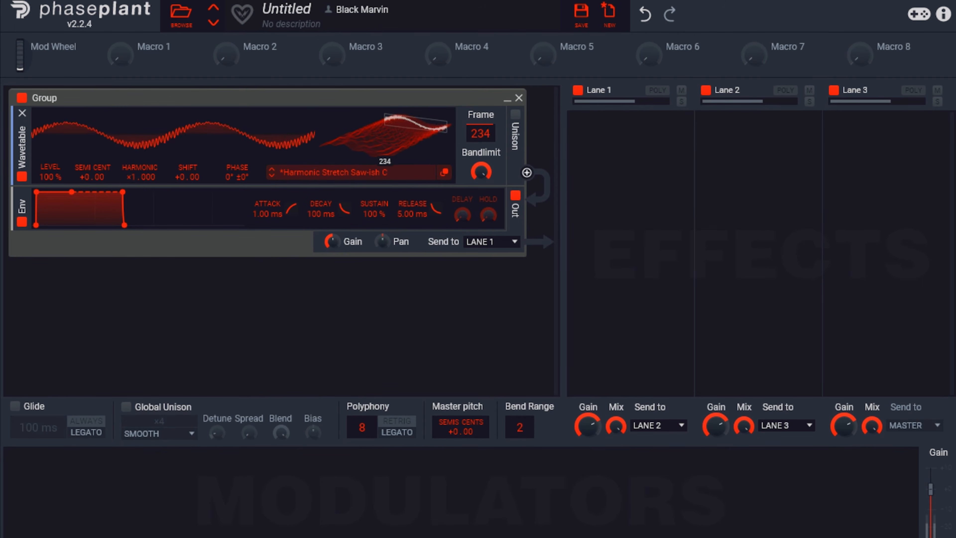
pyautogui.moveTo(384, 135)
pyautogui.mouseDown()
pyautogui.moveTo(384, 202)
pyautogui.moveTo(403, 150)
pyautogui.moveTo(421, 136)
pyautogui.moveTo(421, 224)
pyautogui.mouseUp()
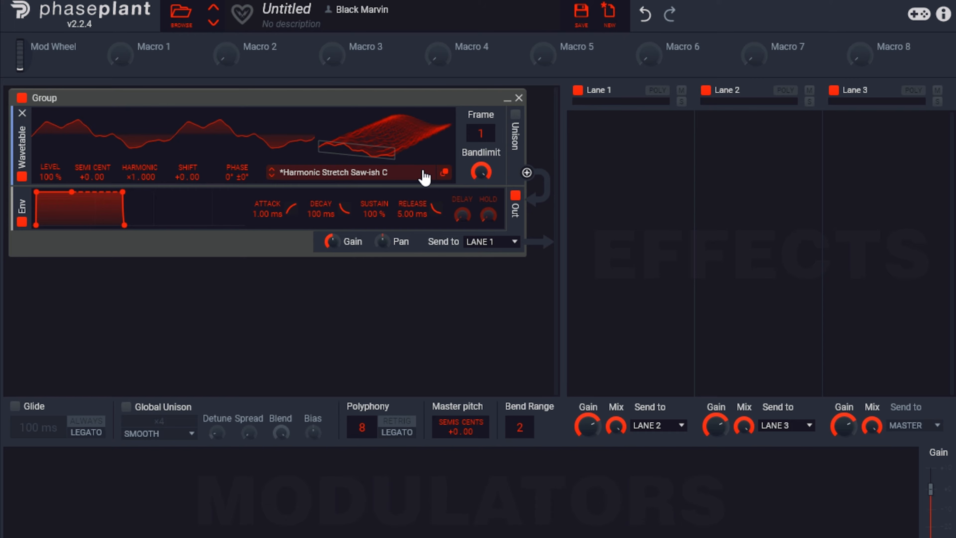
# Add a Shaper Table with the Foldback table to Lane 1 and set its Smooth to 0.08%.
pyautogui.moveTo(425, 177); pyautogui.dragTo(642, 162)
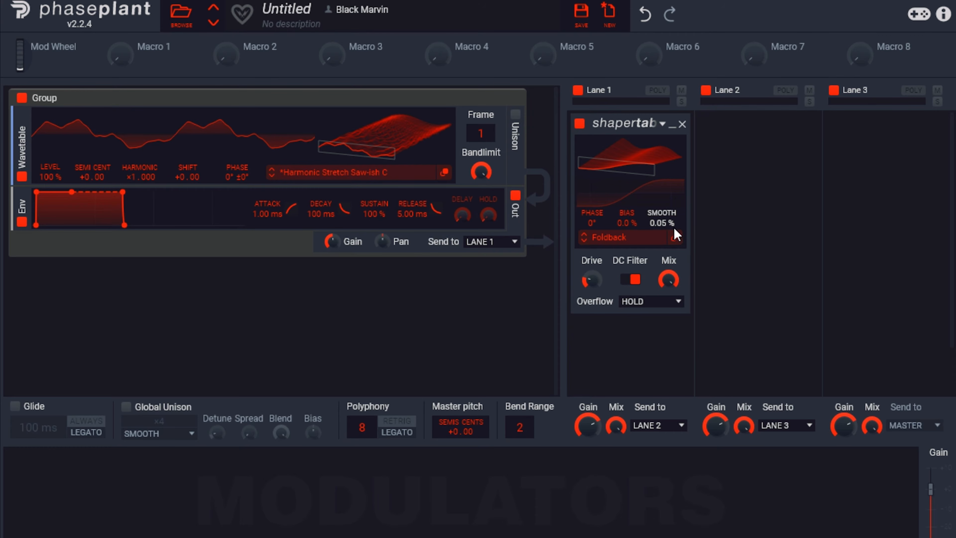
pyautogui.moveTo(666, 225)
pyautogui.mouseDown()
pyautogui.moveTo(665, 216)
pyautogui.moveTo(666, 227)
pyautogui.mouseUp()
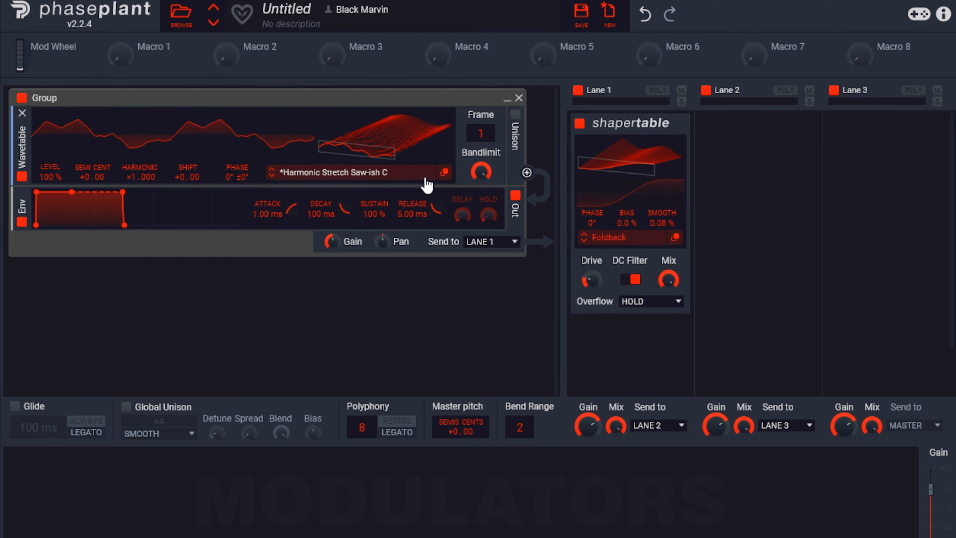
# Save the edited wavetable to the User folder as a WAV file named HS - 01.
pyautogui.click(444, 172)
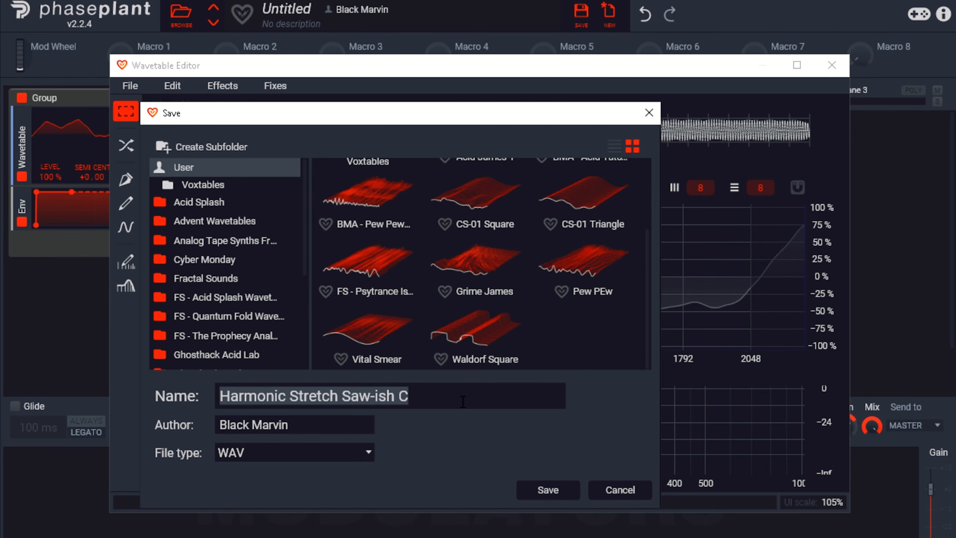
pyautogui.write('HS')
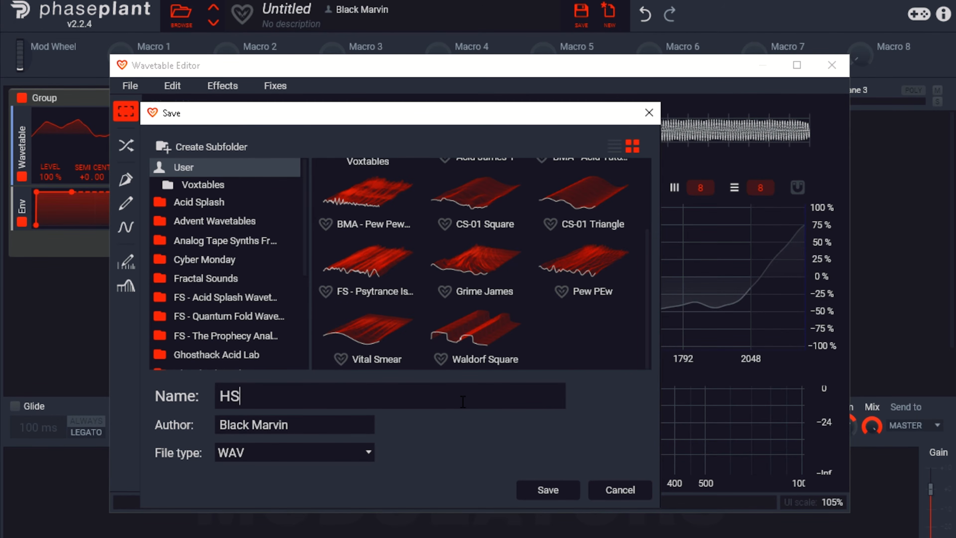
pyautogui.write(' - 01')
pyautogui.click(548, 489)
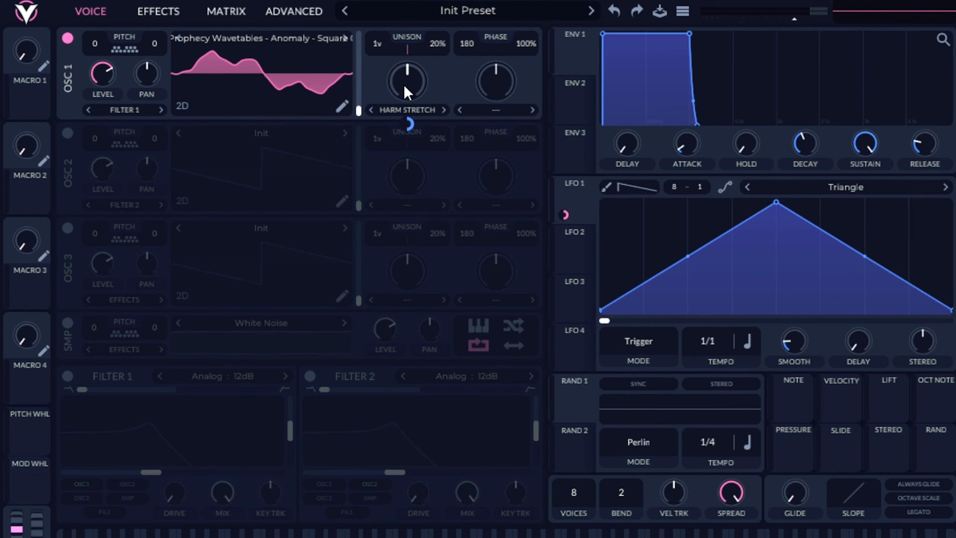
# In Vital, move oscillator 1's Harmonic Stretch amount and reset it to its default.
pyautogui.moveTo(407, 86)
pyautogui.mouseDown()
pyautogui.moveTo(411, 54)
pyautogui.moveTo(413, 80)
pyautogui.mouseUp()
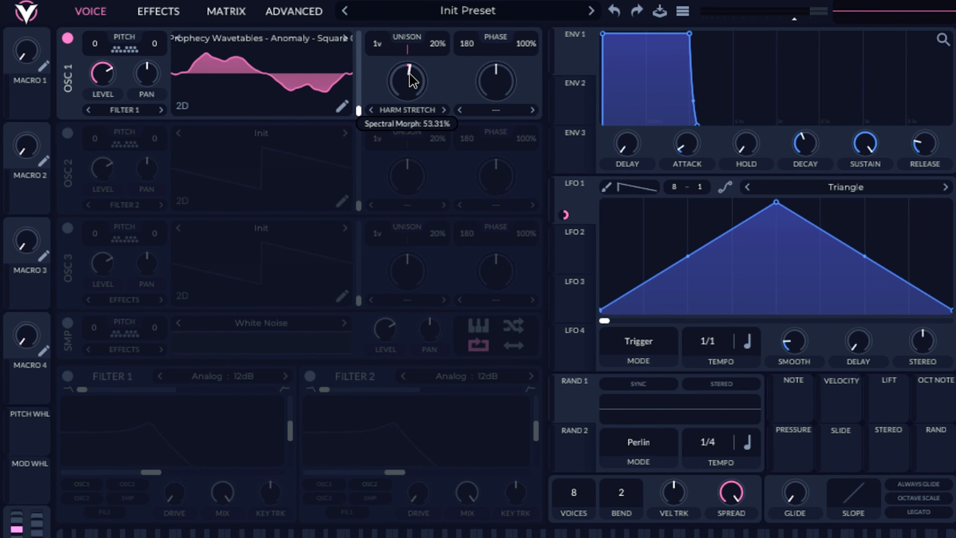
pyautogui.doubleClick(413, 80)
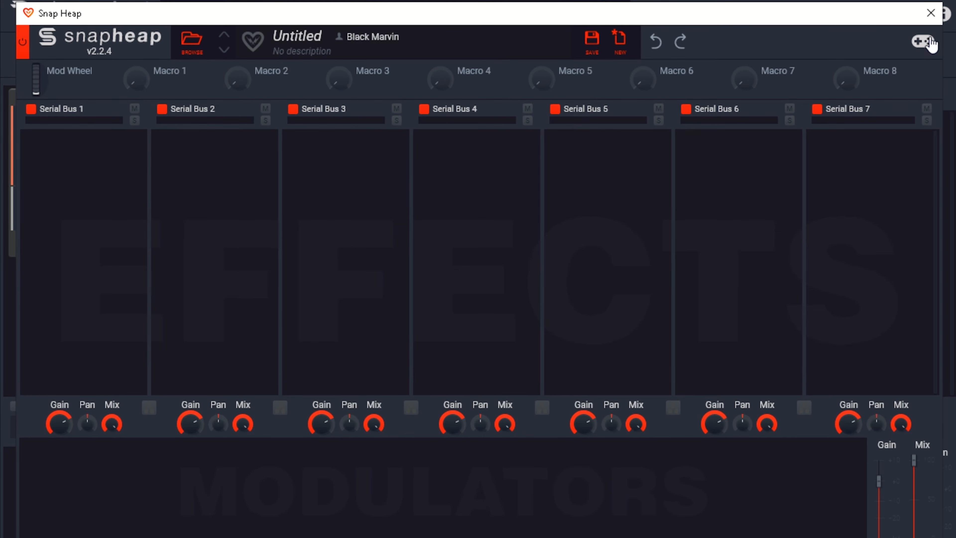
# In Snap Heap, add a Shaper Table to Serial Bus 1 and load the user wavetable HS - 01 into it.
pyautogui.click(931, 12)
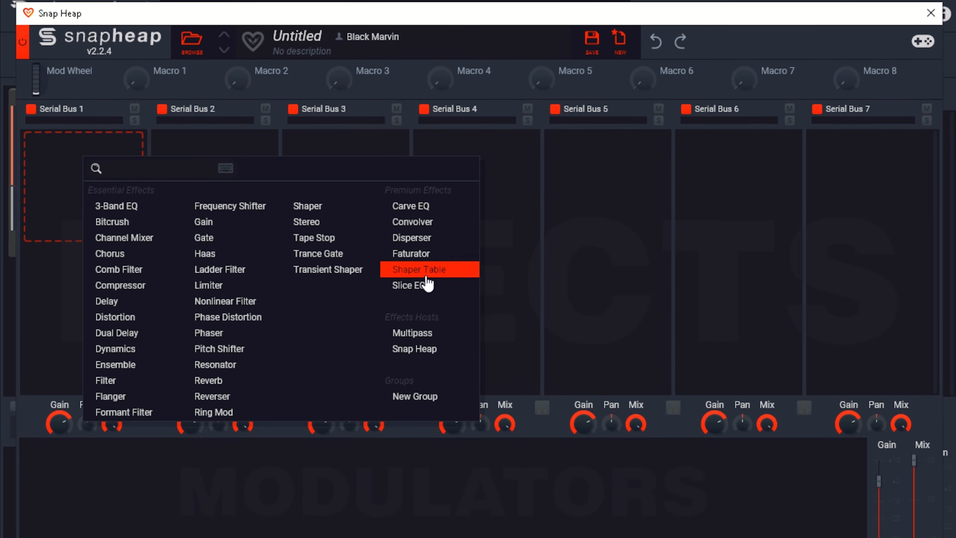
pyautogui.click(426, 272)
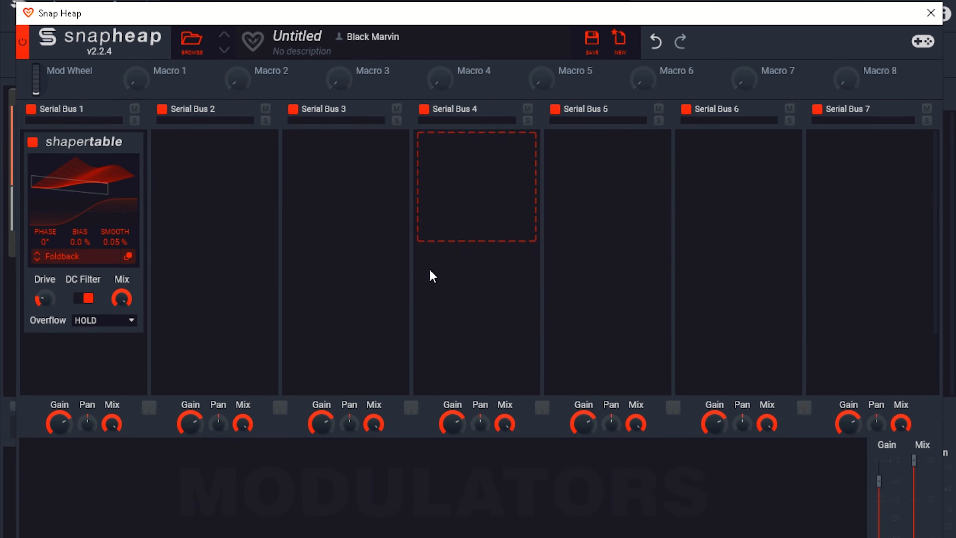
pyautogui.click(88, 260)
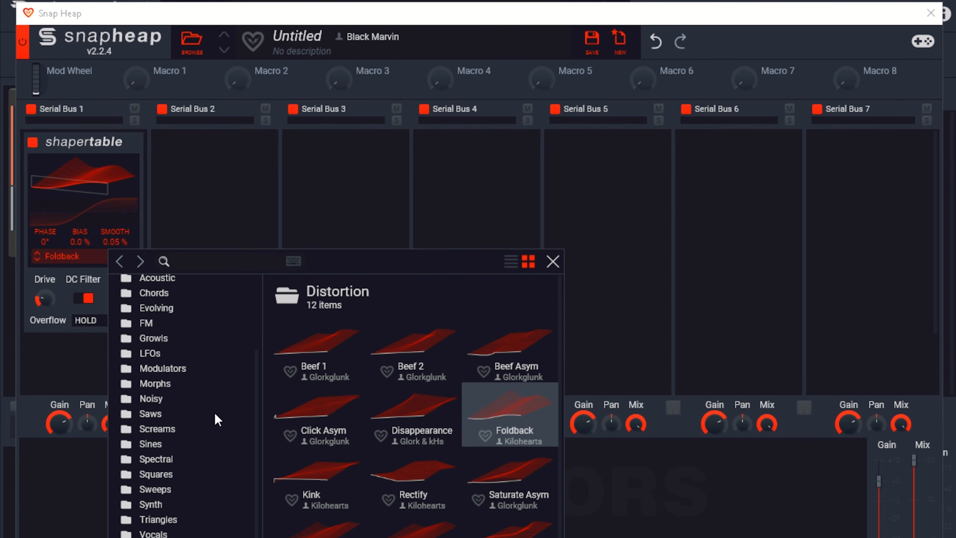
pyautogui.scroll(3, 221, 394)
pyautogui.click(150, 299)
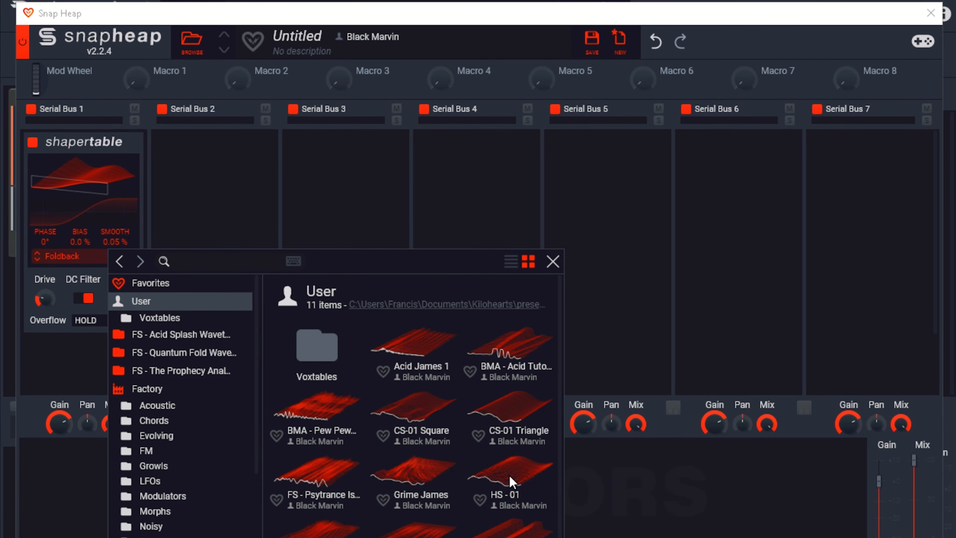
pyautogui.doubleClick(508, 473)
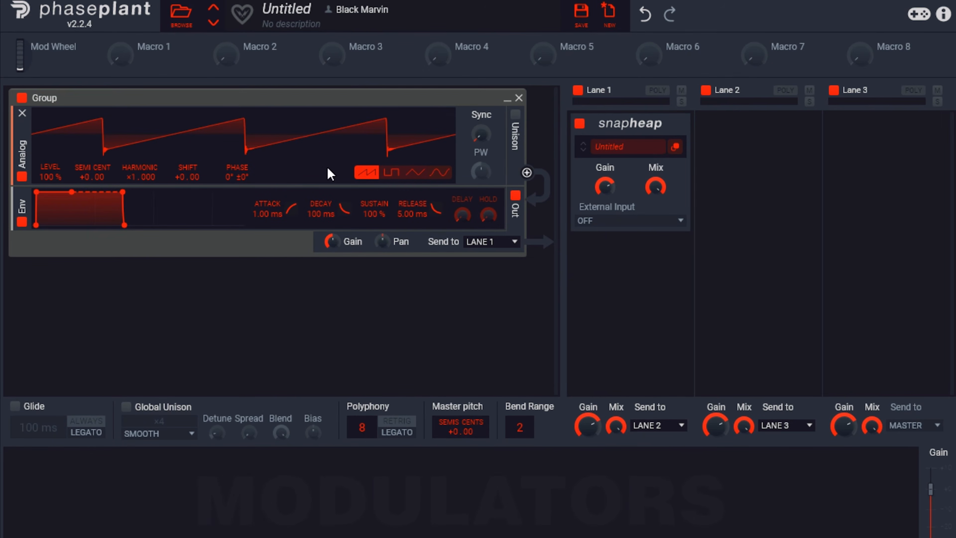
# Switch Phase Plant's analog oscillator to a sine wave and open the Snap Heap on Lane 1.
pyautogui.click(440, 173)
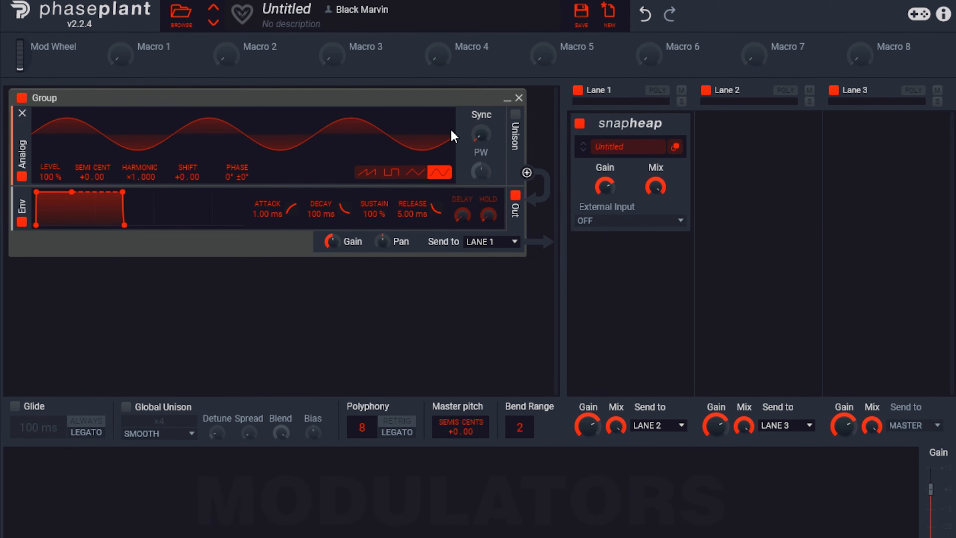
pyautogui.click(675, 146)
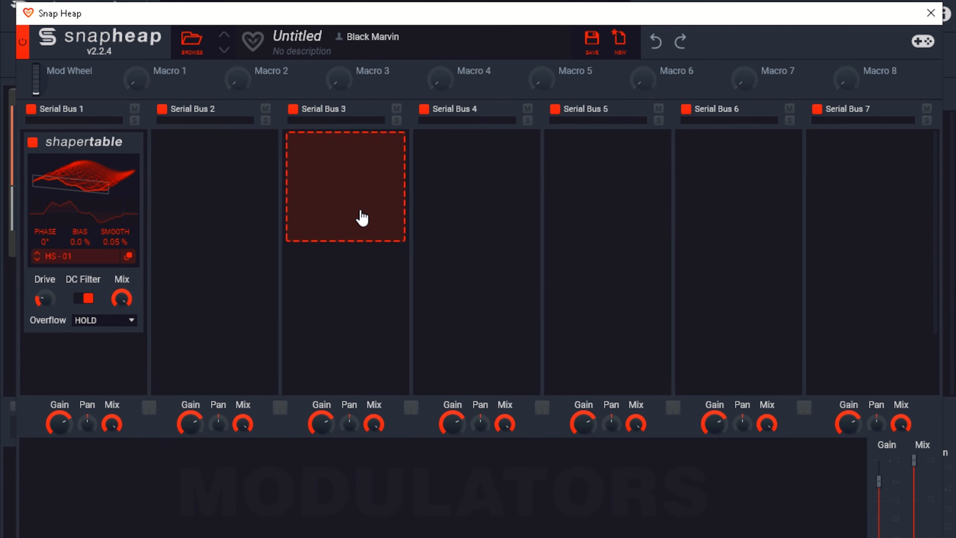
# Sweep the Shaper Table through the HS - 01 frames and back to the first, setting Smooth to 3.2%.
pyautogui.moveTo(87, 197); pyautogui.dragTo(88, 127)
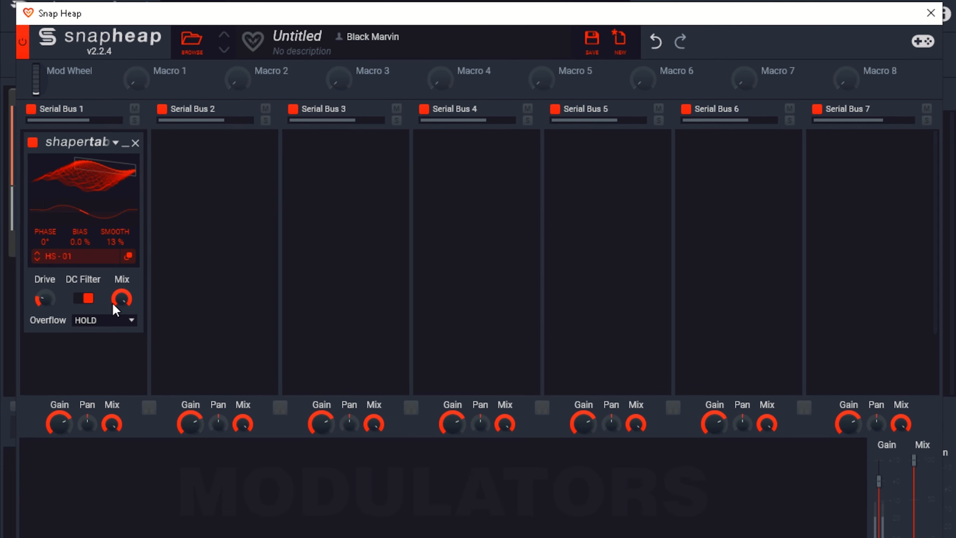
pyautogui.moveTo(113, 236); pyautogui.dragTo(113, 236)
pyautogui.moveTo(106, 182); pyautogui.dragTo(107, 274)
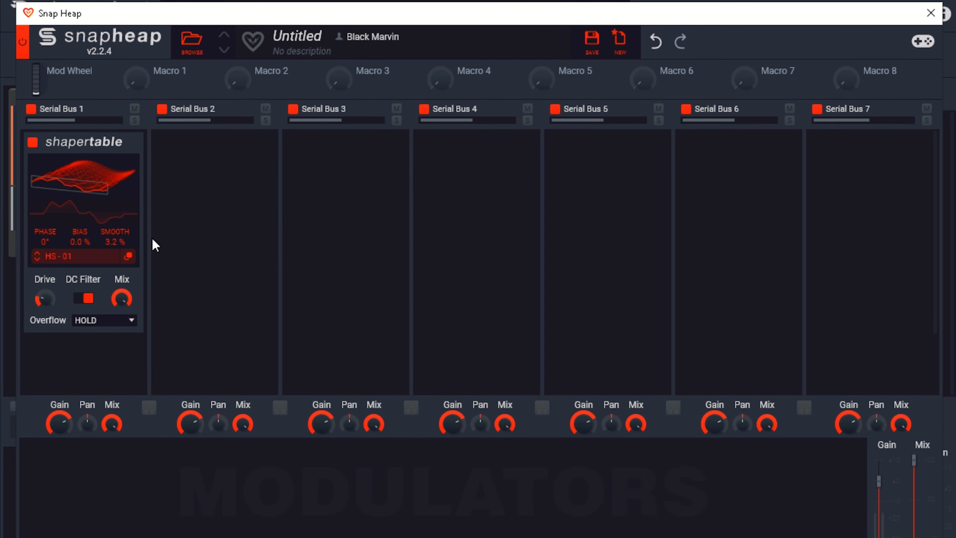
# Sweep the Shaper Table's HS - 01 frames at several higher Drive amounts, returning to the first frame with Drive turned back down.
pyautogui.moveTo(107, 205)
pyautogui.mouseDown()
pyautogui.moveTo(107, 158)
pyautogui.moveTo(106, 206)
pyautogui.mouseUp()
pyautogui.moveTo(47, 297); pyautogui.dragTo(47, 278)
pyautogui.moveTo(82, 221)
pyautogui.mouseDown()
pyautogui.moveTo(83, 177)
pyautogui.moveTo(78, 228)
pyautogui.mouseUp()
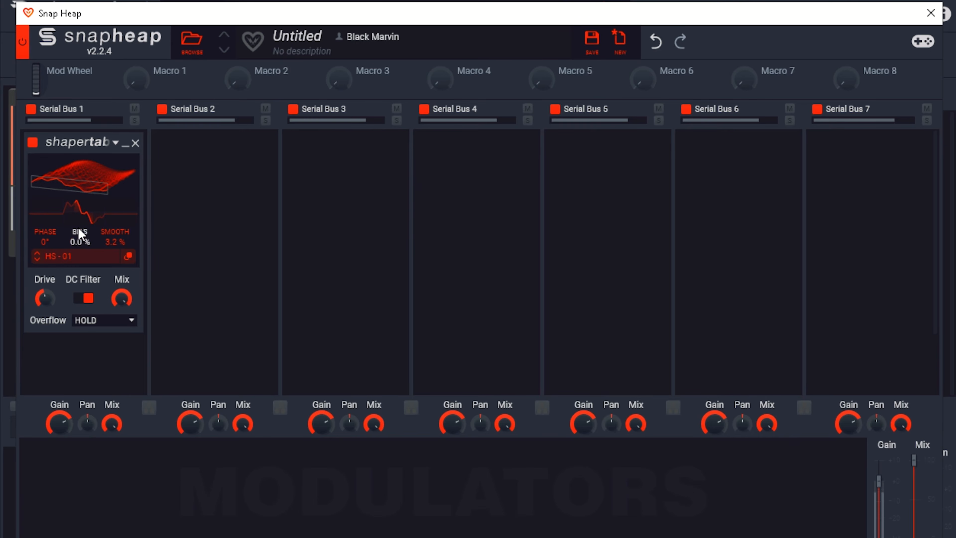
pyautogui.moveTo(45, 298); pyautogui.dragTo(46, 281)
pyautogui.moveTo(83, 189)
pyautogui.mouseDown()
pyautogui.moveTo(83, 113)
pyautogui.moveTo(84, 192)
pyautogui.mouseUp()
pyautogui.moveTo(44, 298); pyautogui.dragTo(44, 313)
pyautogui.moveTo(77, 186)
pyautogui.mouseDown()
pyautogui.moveTo(77, 140)
pyautogui.moveTo(81, 188)
pyautogui.mouseUp()
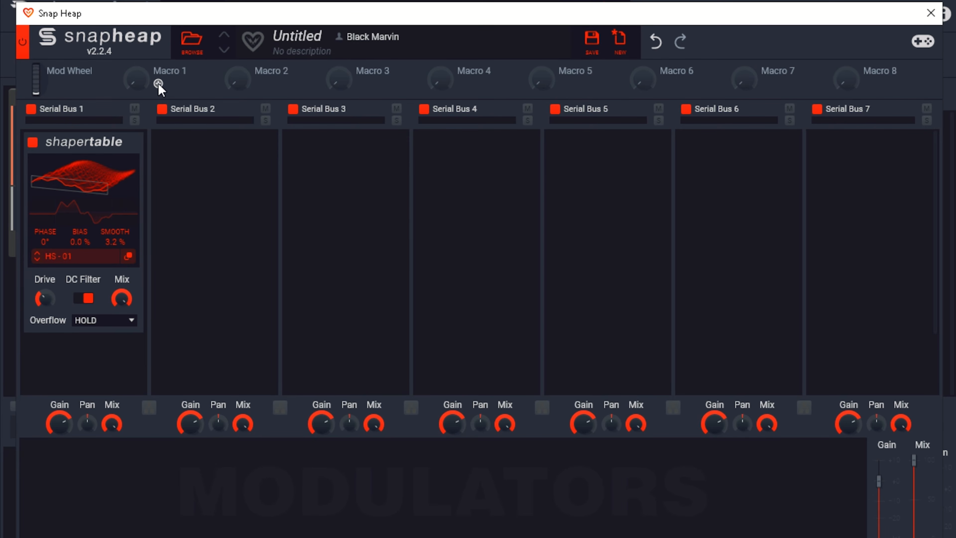
# Assign Macro 1 to the Shaper Table's frame position and sweep the macro to test the modulation.
pyautogui.click(159, 84)
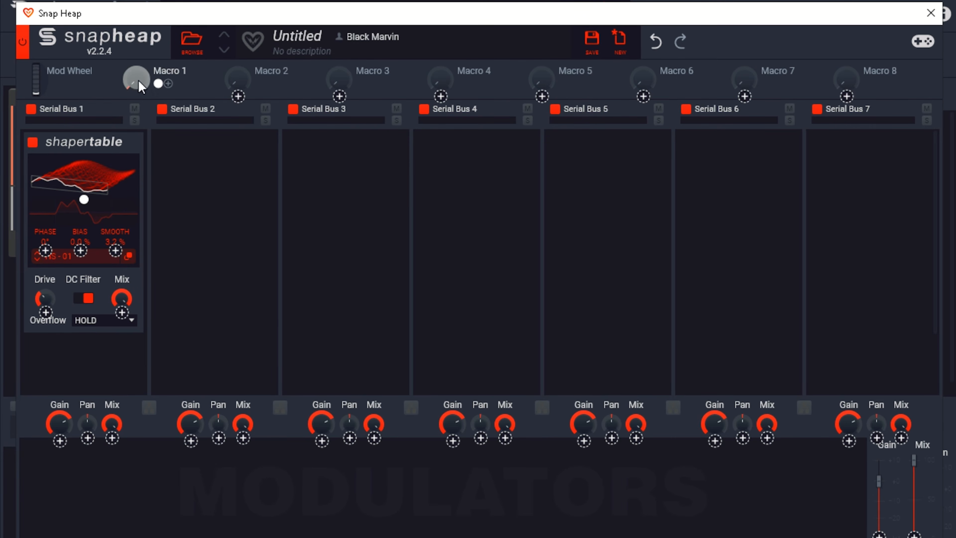
pyautogui.click(204, 78)
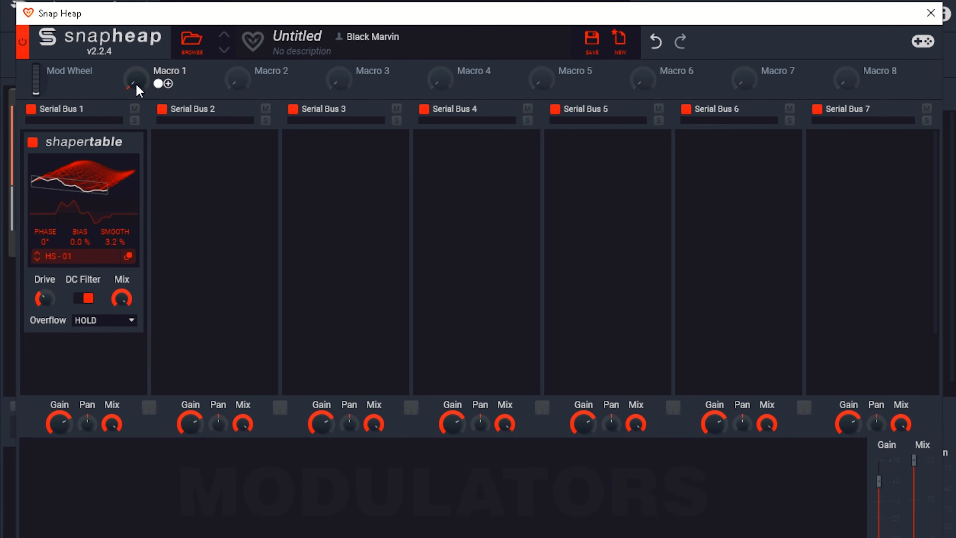
pyautogui.moveTo(137, 86); pyautogui.dragTo(137, 50)
pyautogui.moveTo(159, 86)
# Assign Macro 1 to the Shaper Table's Drive at a depth of about 26.5% and test the macro's range.
pyautogui.moveTo(167, 83); pyautogui.dragTo(47, 306)
pyautogui.click(47, 307)
pyautogui.click(170, 83)
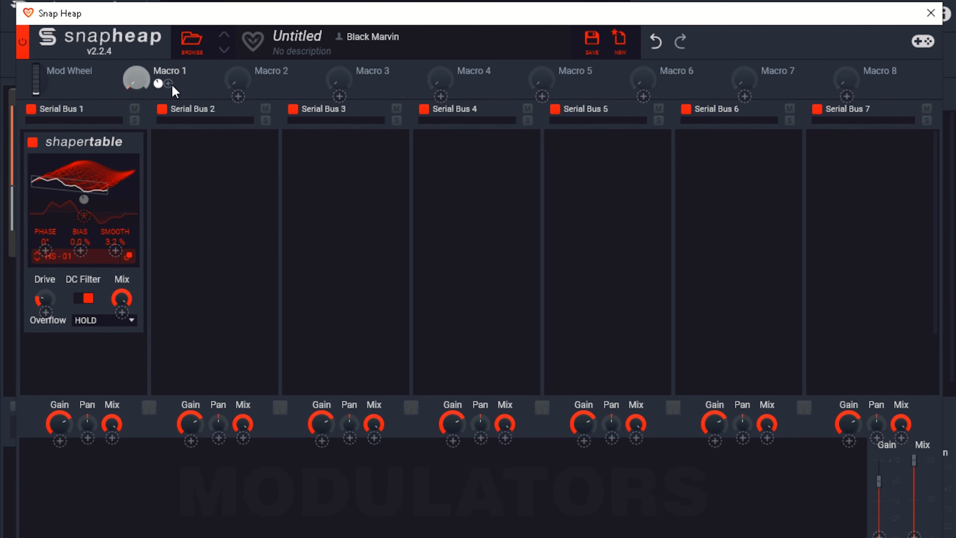
pyautogui.moveTo(72, 273); pyautogui.dragTo(45, 311)
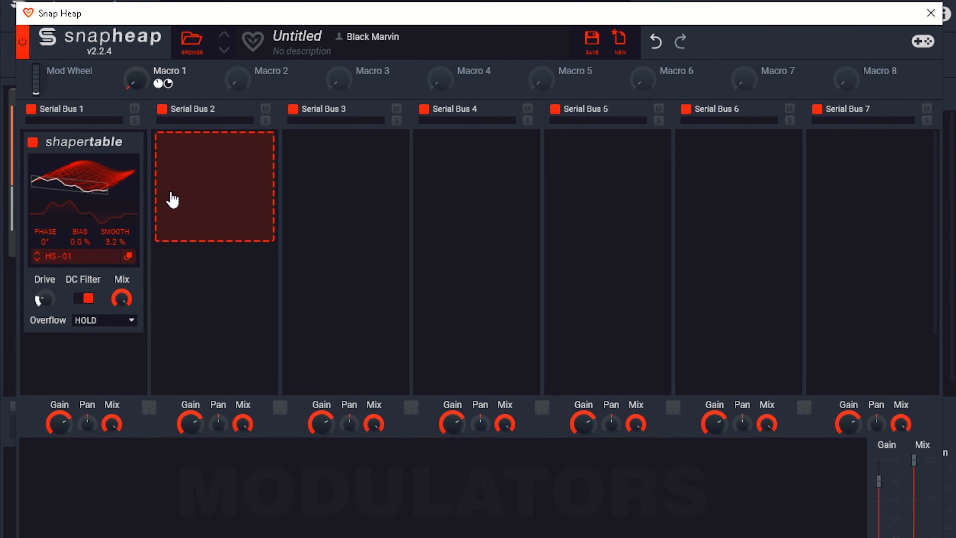
pyautogui.moveTo(139, 76)
pyautogui.mouseDown()
pyautogui.moveTo(138, 40)
pyautogui.moveTo(140, 83)
pyautogui.mouseUp()
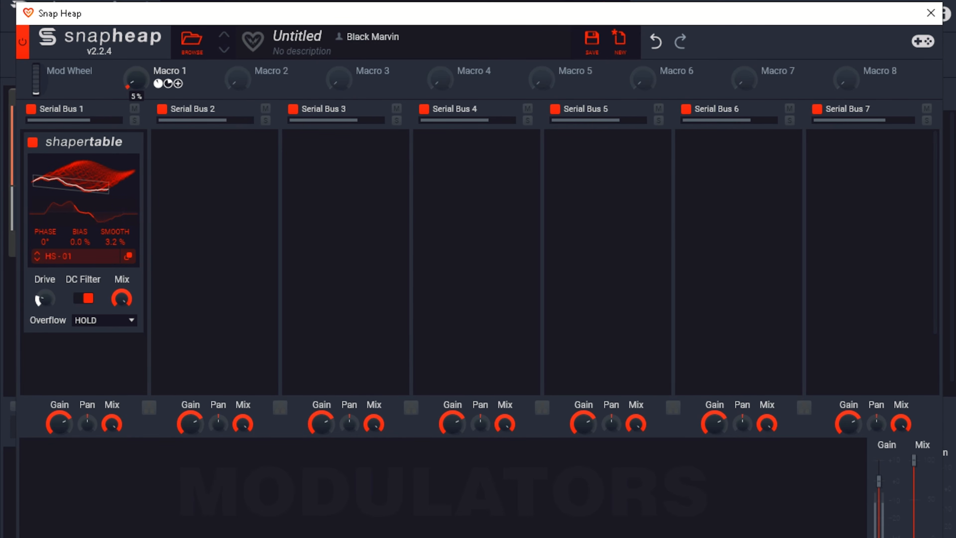
pyautogui.moveTo(140, 83); pyautogui.dragTo(140, 45)
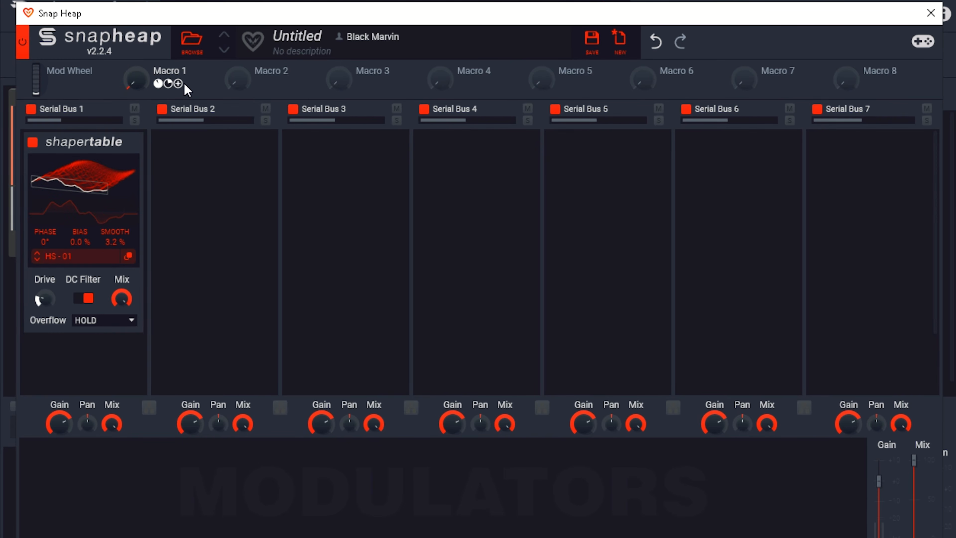
pyautogui.moveTo(170, 84)
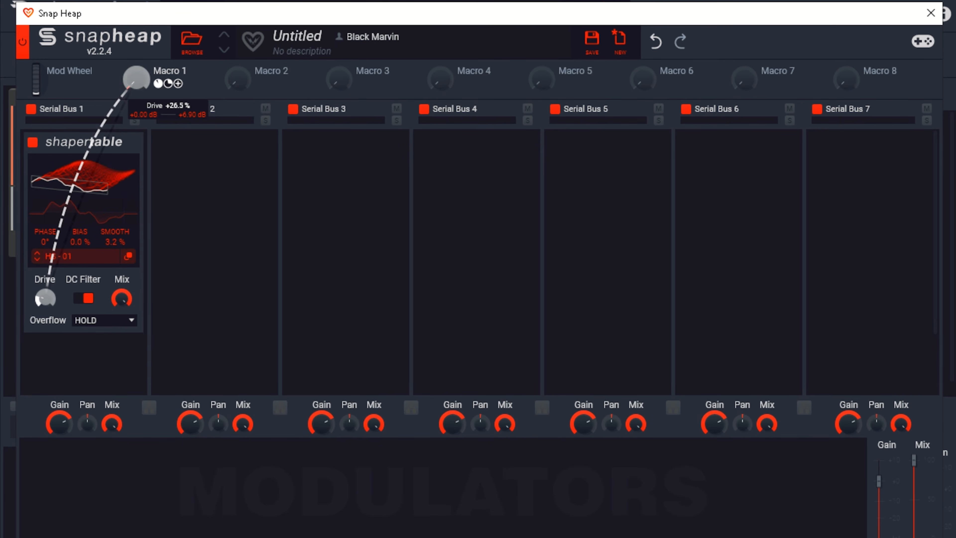
pyautogui.moveTo(139, 88)
pyautogui.mouseDown()
pyautogui.moveTo(140, 62)
pyautogui.moveTo(135, 87)
pyautogui.mouseUp()
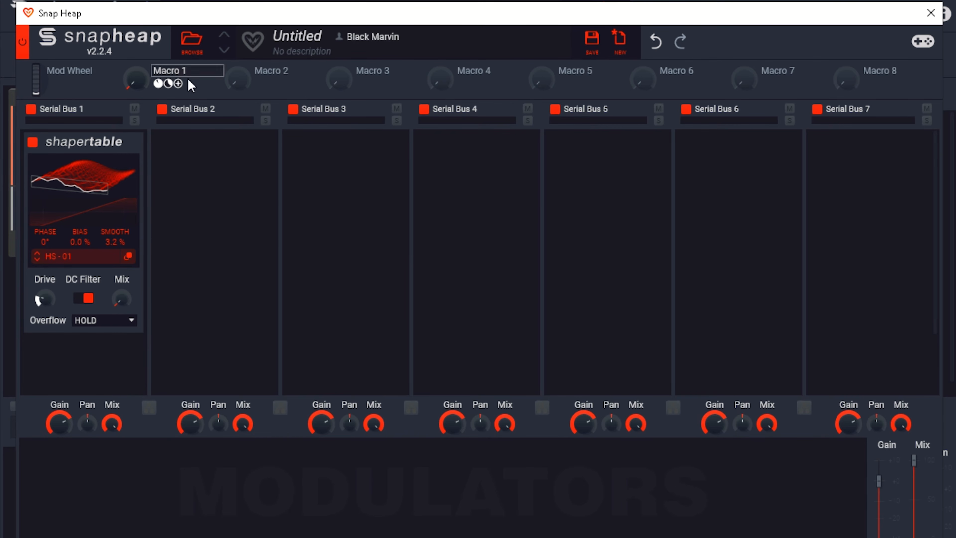
# Assign Macro 1 to the Shaper Table's Mix at full depth, test the sweep, and rename the macro Warp.
pyautogui.moveTo(181, 83); pyautogui.dragTo(122, 311)
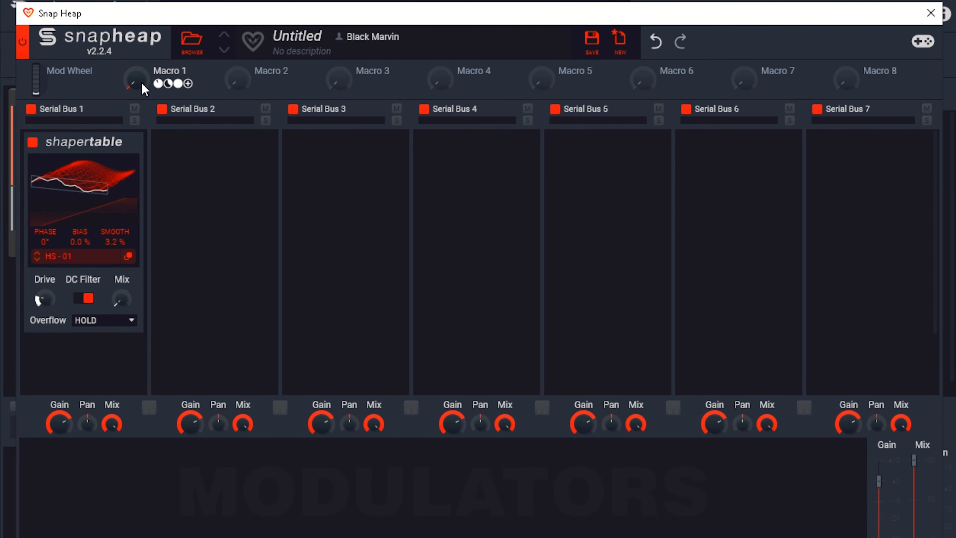
pyautogui.moveTo(144, 90)
pyautogui.mouseDown()
pyautogui.moveTo(138, 52)
pyautogui.moveTo(138, 93)
pyautogui.mouseUp()
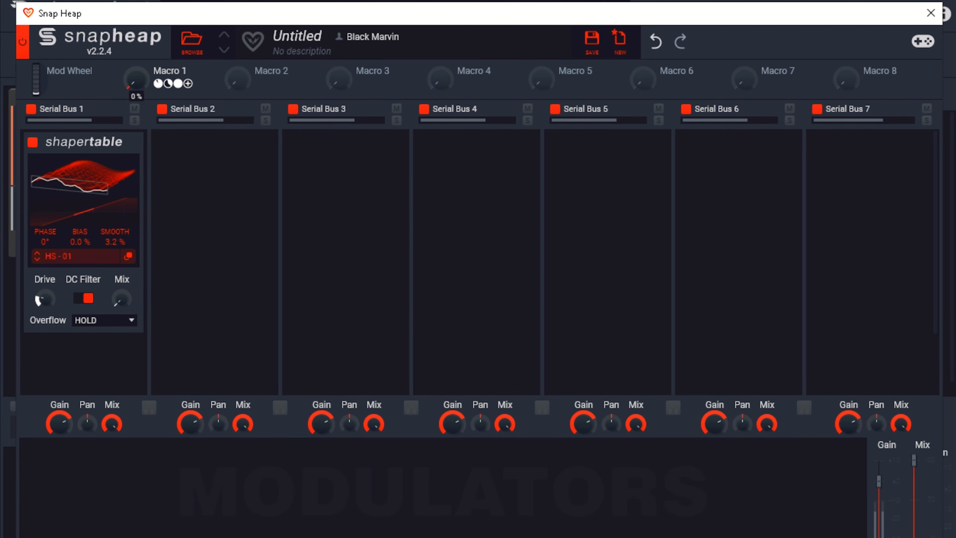
pyautogui.doubleClick(222, 70)
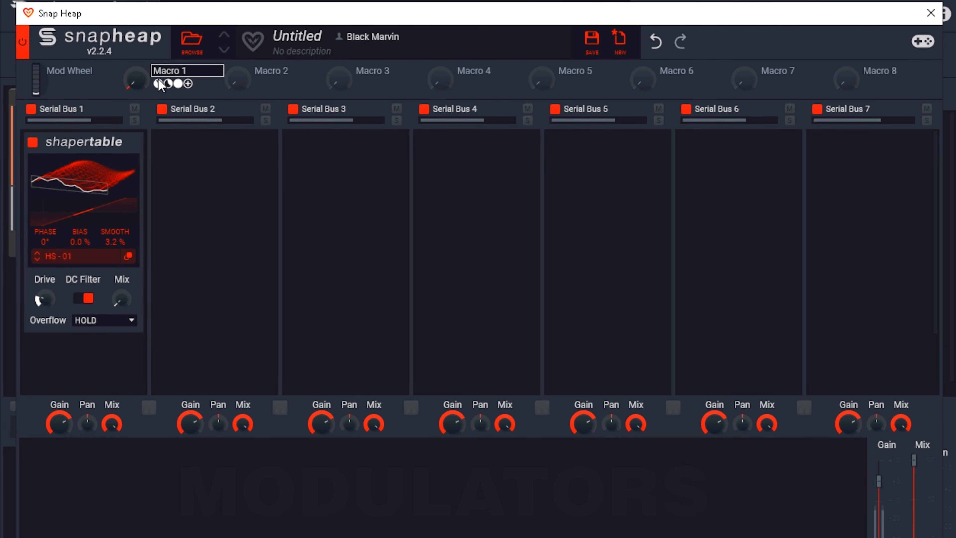
pyautogui.moveTo(138, 81)
pyautogui.mouseDown()
pyautogui.moveTo(137, 41)
pyautogui.moveTo(137, 82)
pyautogui.mouseUp()
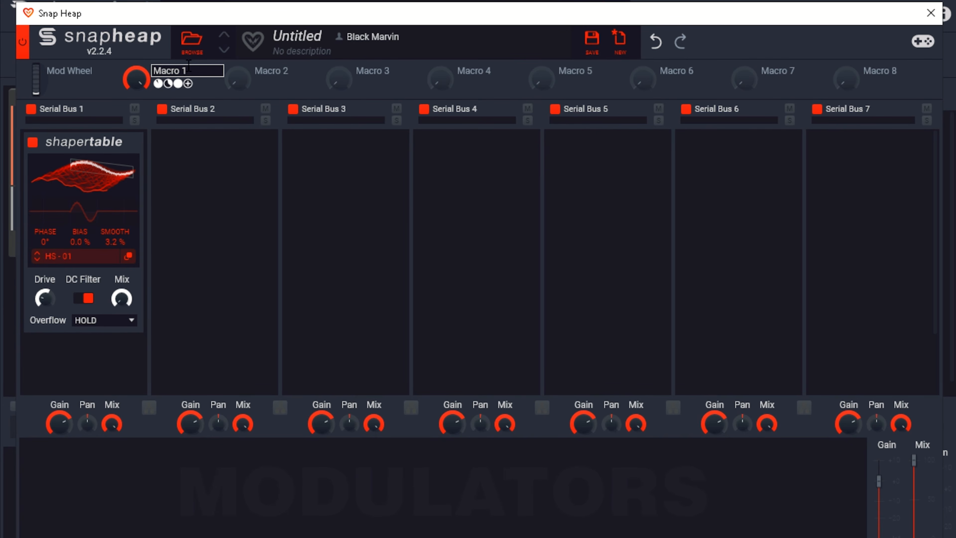
pyautogui.write('Warp')
pyautogui.press('Return')
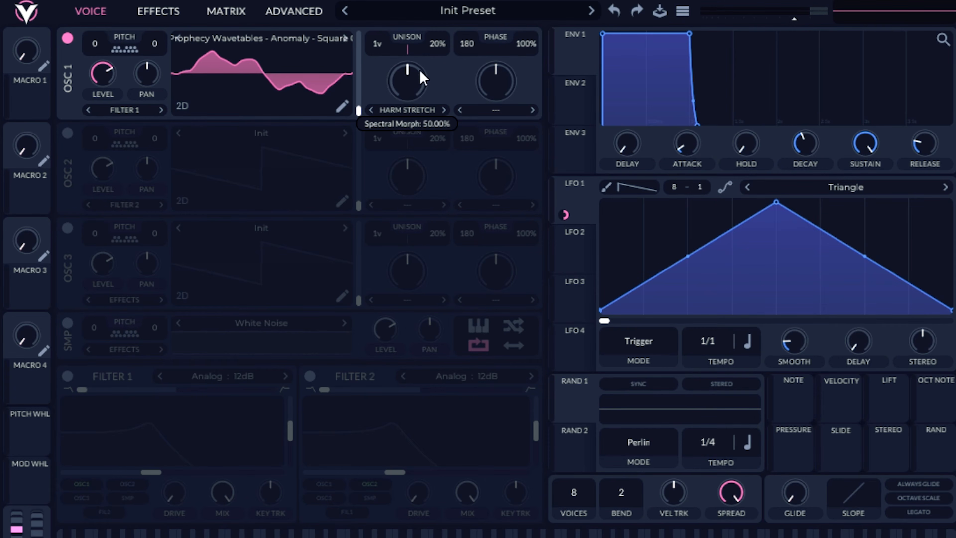
# In Vital, vary the Harmonic Stretch amount of oscillator 1 for comparison and restore it to 50%.
pyautogui.moveTo(403, 93)
pyautogui.mouseDown()
pyautogui.moveTo(391, 146)
pyautogui.moveTo(393, 64)
pyautogui.moveTo(394, 96)
pyautogui.moveTo(400, 78)
pyautogui.mouseUp()
pyautogui.doubleClick(400, 79)
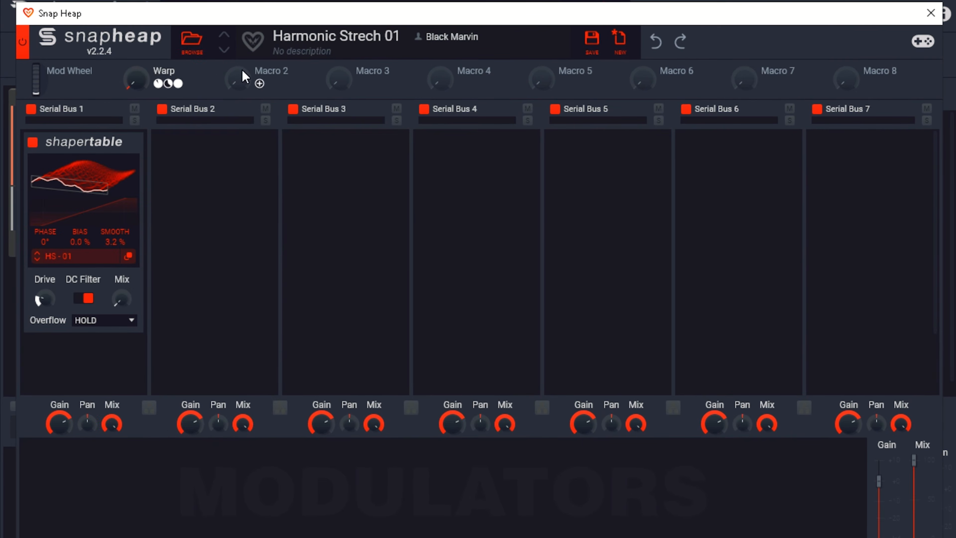
# In Snap Heap, rename the Warp macro to Morph and save the Harmonic Strech 01 preset.
pyautogui.doubleClick(181, 71)
pyautogui.write('Morph')
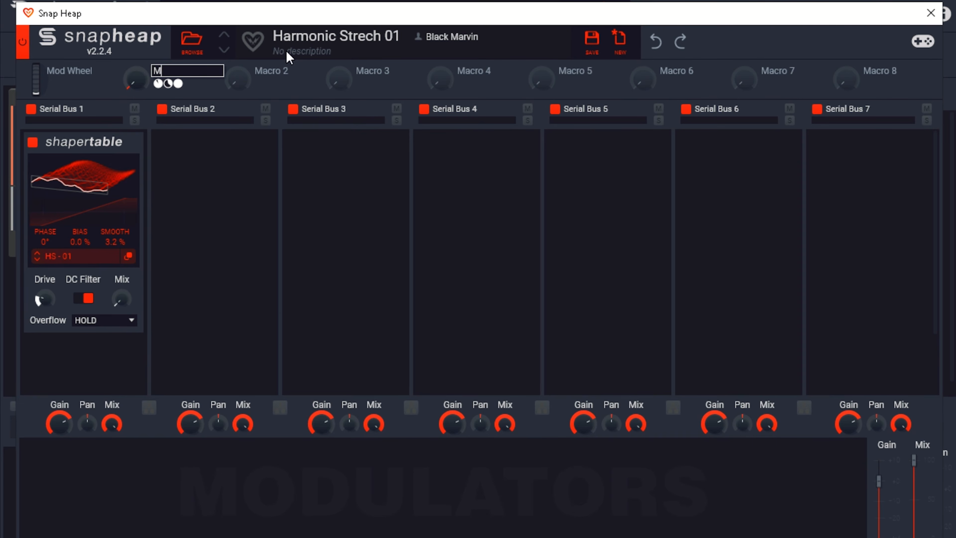
pyautogui.click(592, 41)
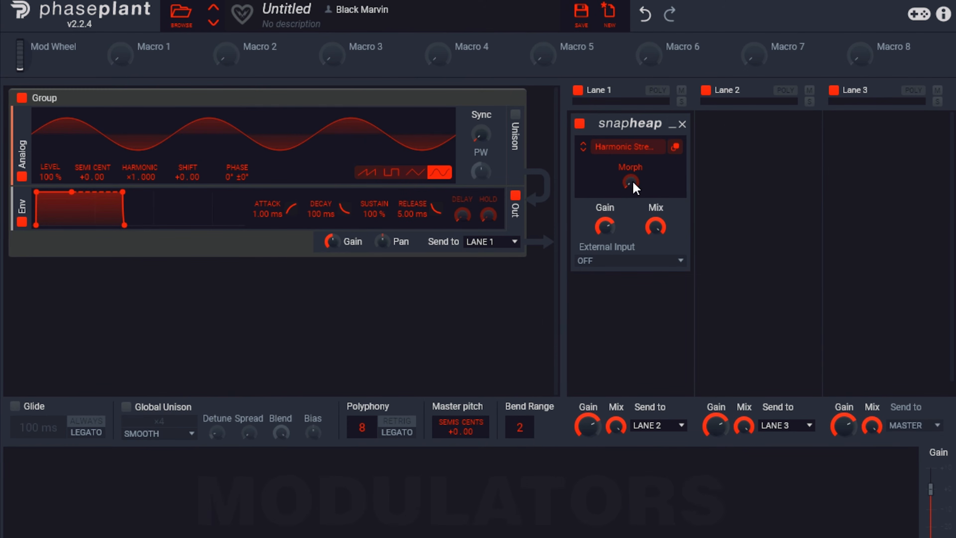
# In Phase Plant, try the Snap Heap's Morph knob, and remove the oscillator group and the Lane 1 Snap Heap.
pyautogui.moveTo(633, 181); pyautogui.dragTo(633, 169)
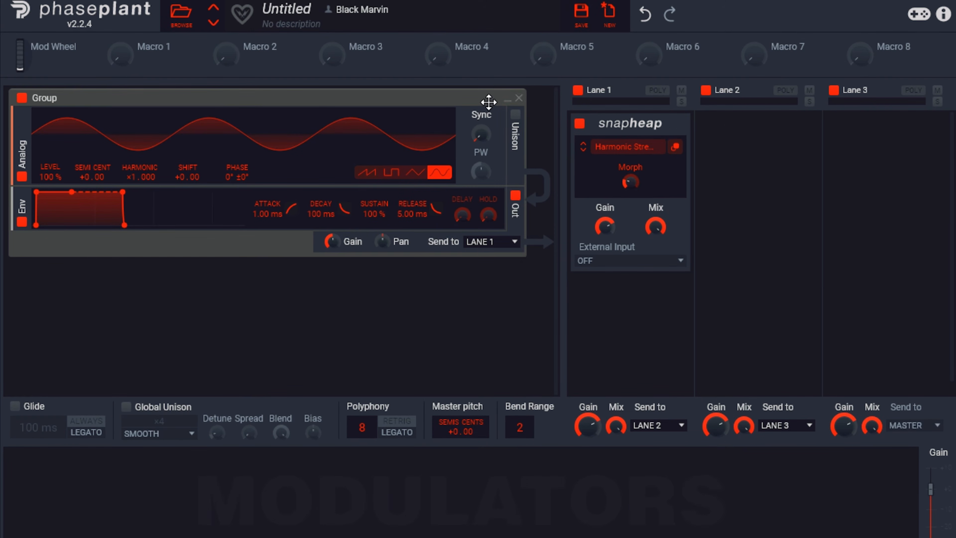
pyautogui.click(519, 98)
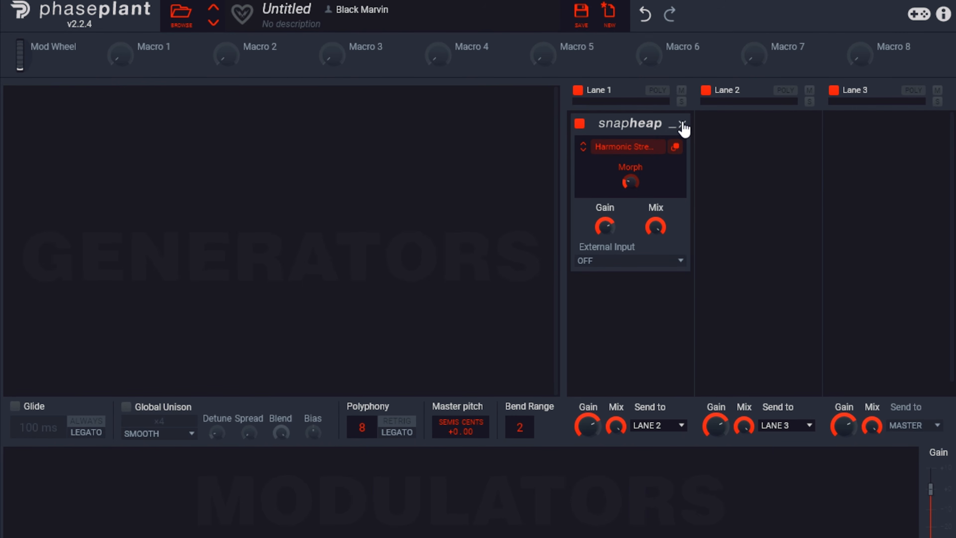
pyautogui.click(682, 124)
# In Multipass, load the Alarm preset from the One Knob Warpers folder of Voltage For Kilohearts.
pyautogui.click(341, 117)
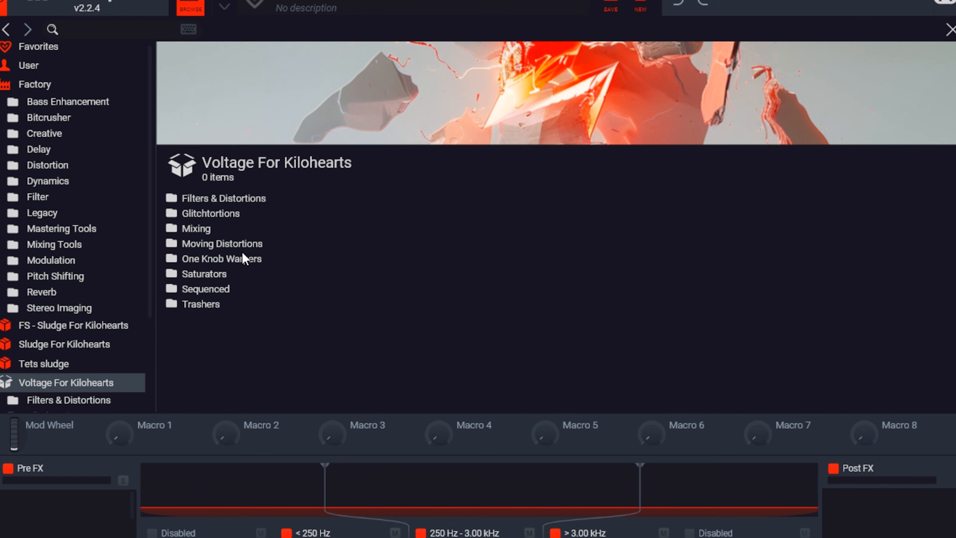
pyautogui.click(203, 259)
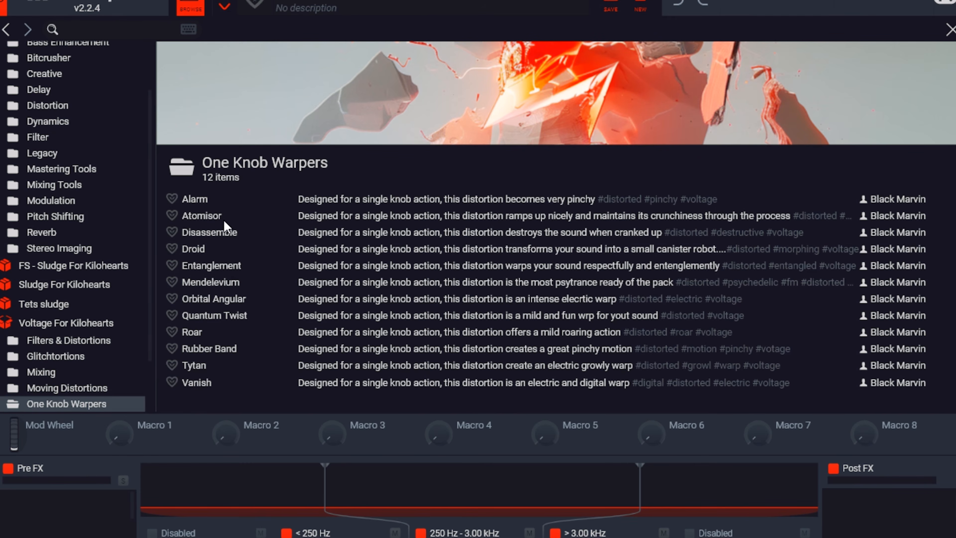
pyautogui.click(200, 201)
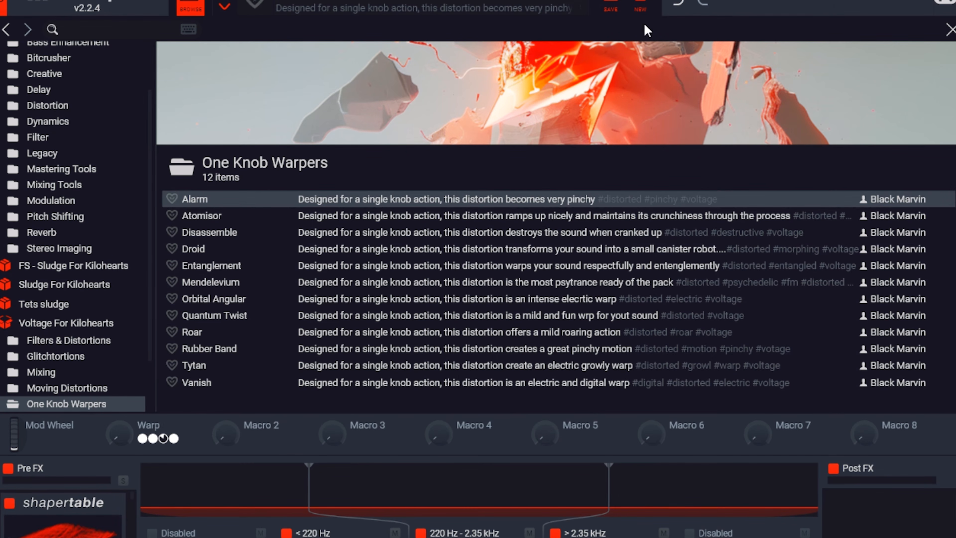
pyautogui.click(953, 30)
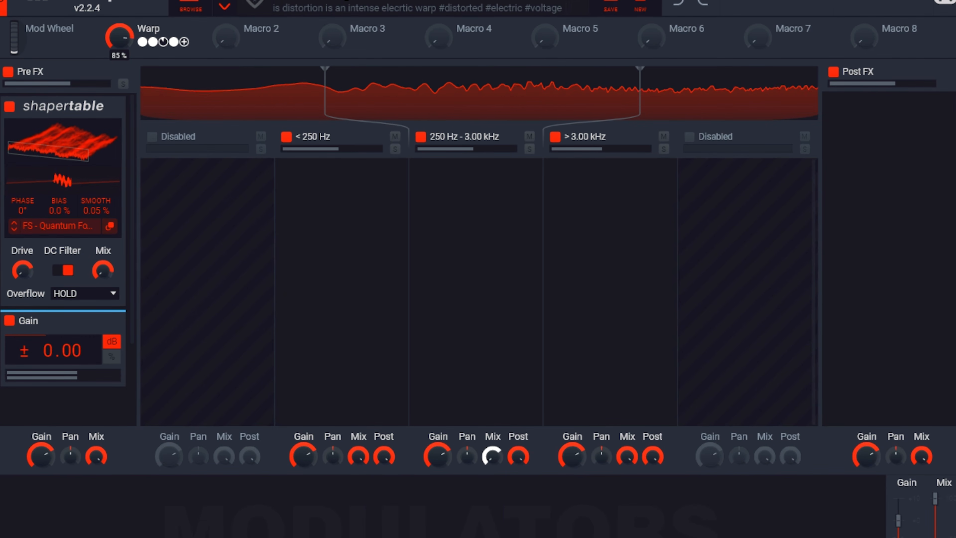
# Turn the loaded preset's Warp macro down to zero and look over the One Knob Warpers presets again.
pyautogui.moveTo(119, 38); pyautogui.dragTo(119, 73)
pyautogui.click(191, 7)
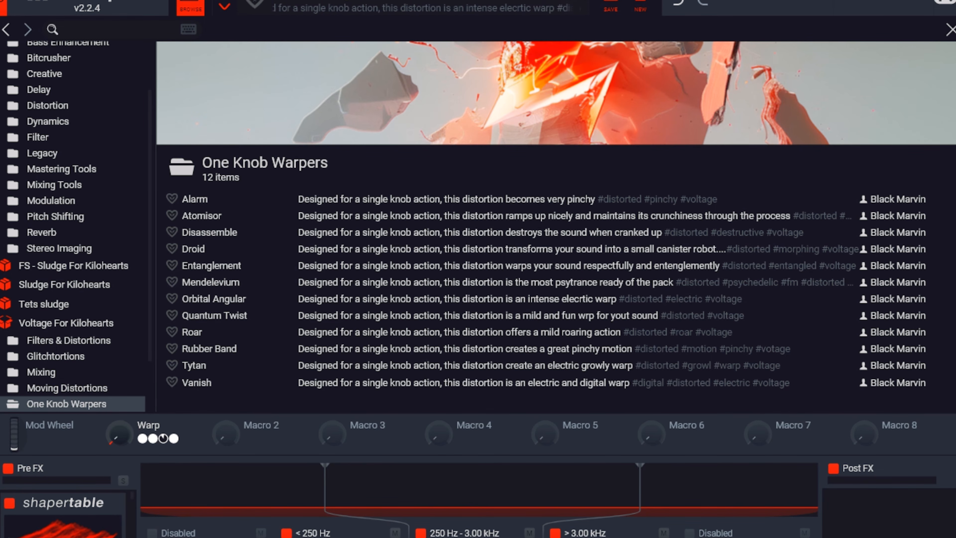
pyautogui.click(949, 30)
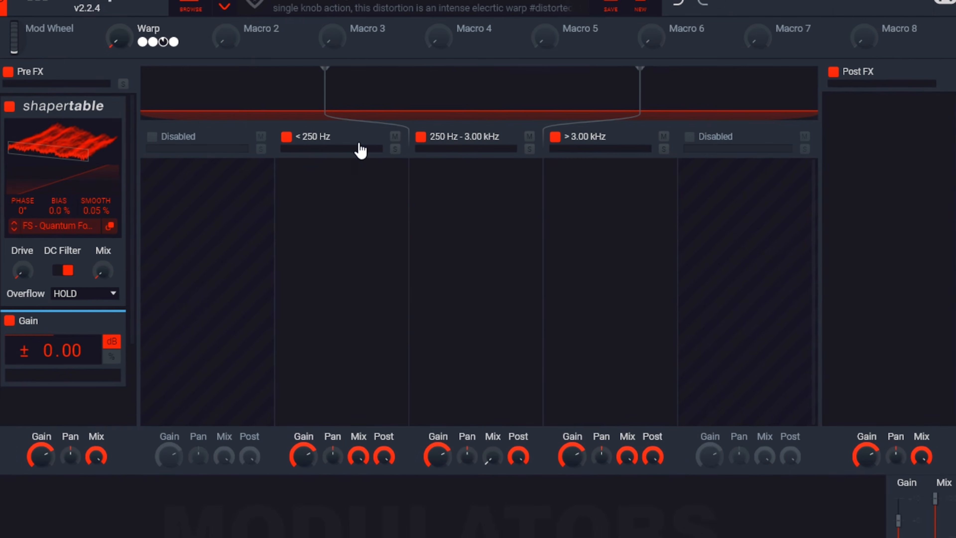
# Load the Anti Gravity preset from the Filters & Distortions folder of Voltage For Kilohearts.
pyautogui.click(72, 230)
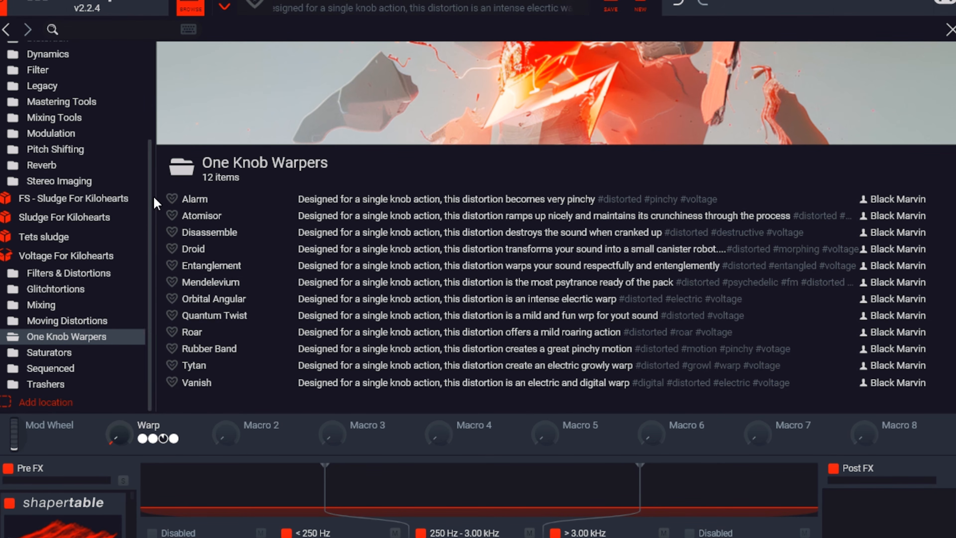
pyautogui.click(62, 274)
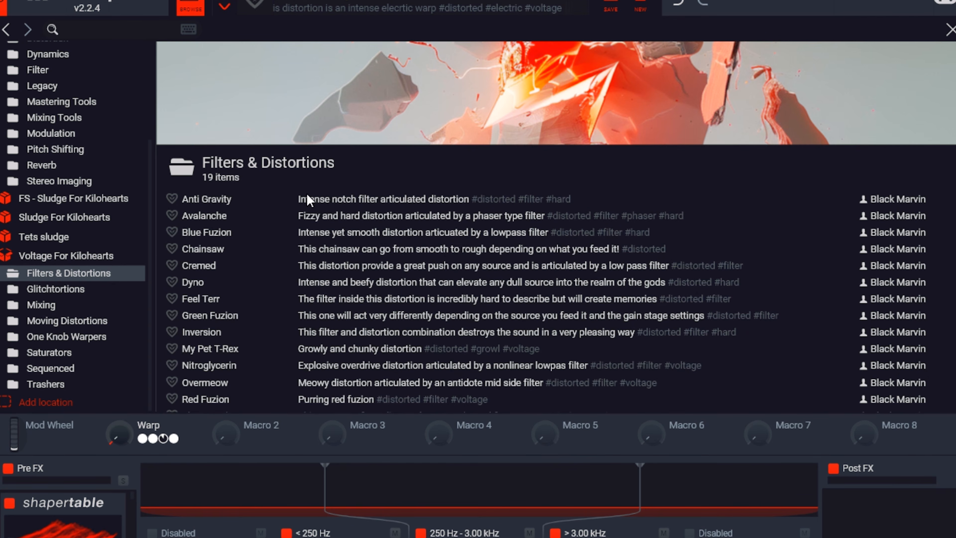
pyautogui.scroll(-3, 306, 199)
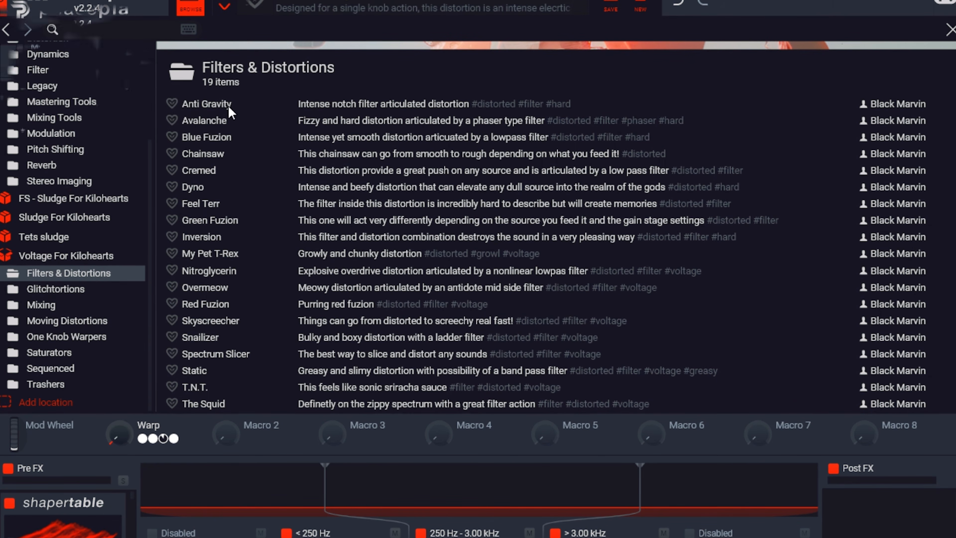
pyautogui.doubleClick(206, 104)
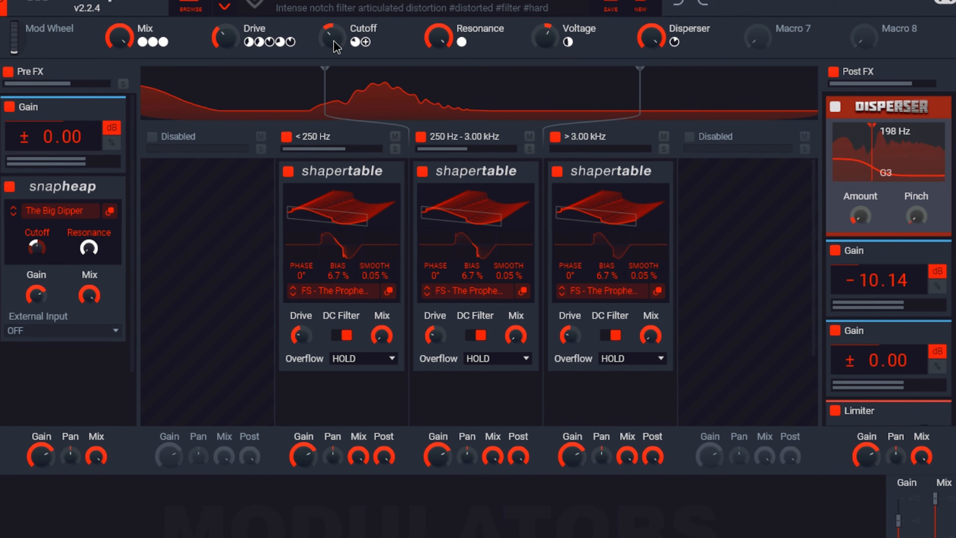
# Lower Anti Gravity's Cutoff macro, raise Voltage, and set Drive to 100%.
pyautogui.moveTo(333, 42); pyautogui.dragTo(333, 63)
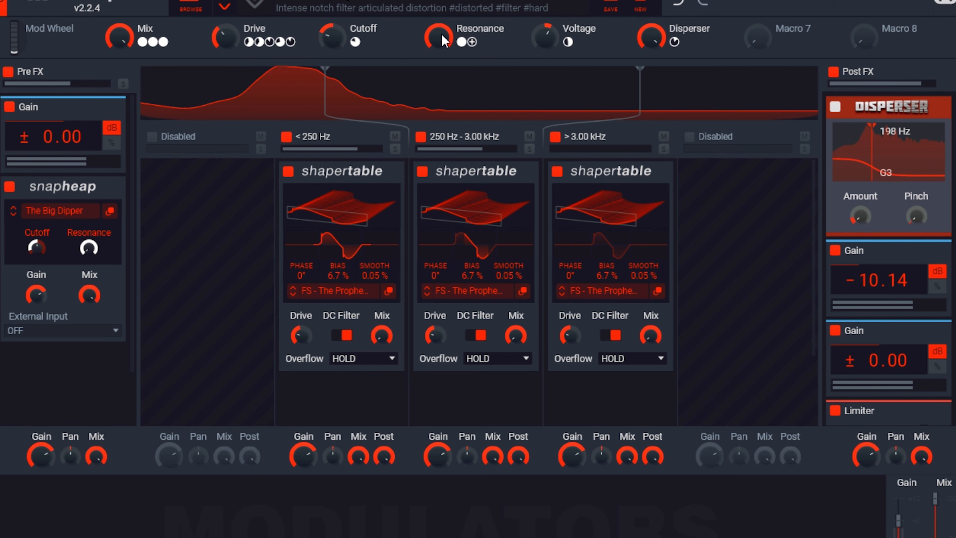
pyautogui.moveTo(543, 41); pyautogui.dragTo(544, 18)
pyautogui.moveTo(219, 42); pyautogui.dragTo(220, 1)
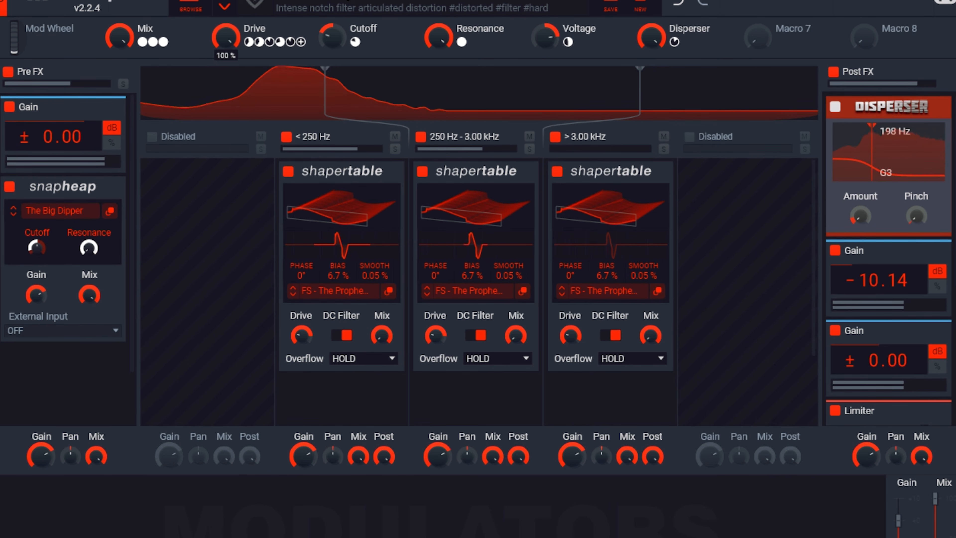
# Reduce Anti Gravity's Mix and Disperser macros slightly and test the Voltage macro.
pyautogui.moveTo(119, 37)
pyautogui.mouseDown()
pyautogui.moveTo(119, 69)
pyautogui.moveTo(119, 52)
pyautogui.mouseUp()
pyautogui.moveTo(649, 47)
pyautogui.mouseDown()
pyautogui.moveTo(649, 81)
pyautogui.moveTo(649, 63)
pyautogui.mouseUp()
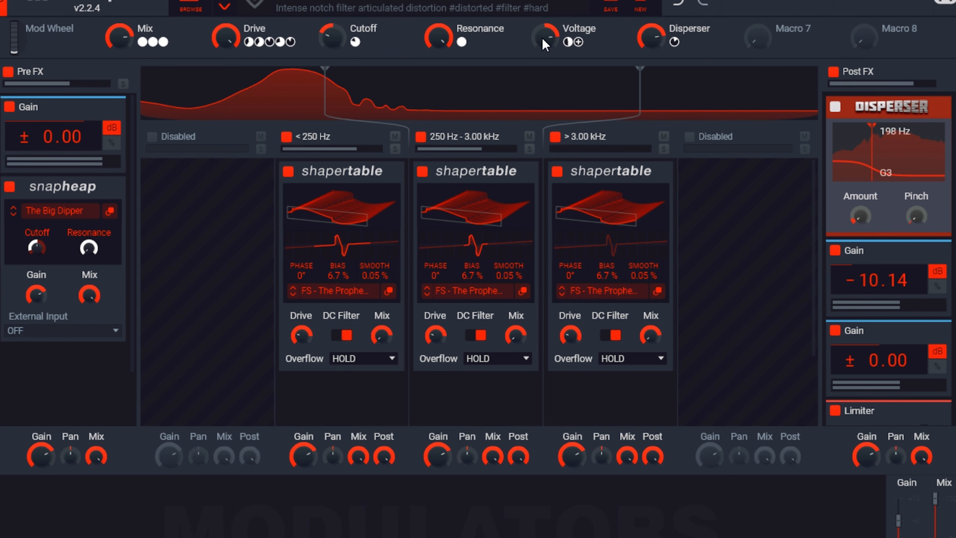
pyautogui.moveTo(543, 40)
pyautogui.mouseDown()
pyautogui.moveTo(543, 75)
pyautogui.moveTo(544, 40)
pyautogui.mouseUp()
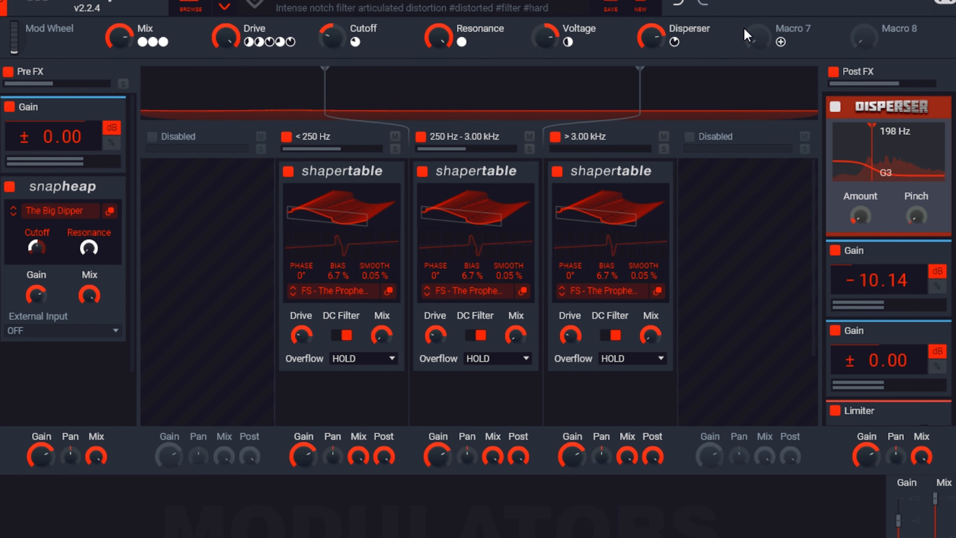